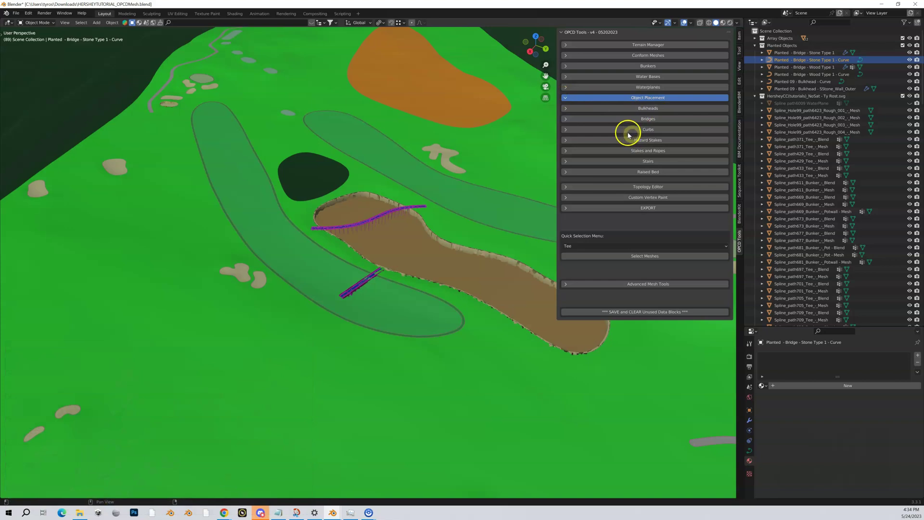
Expand the Curbs options and set their selection scope to All.
{"action": "left_click", "coordinate": [566, 130]}
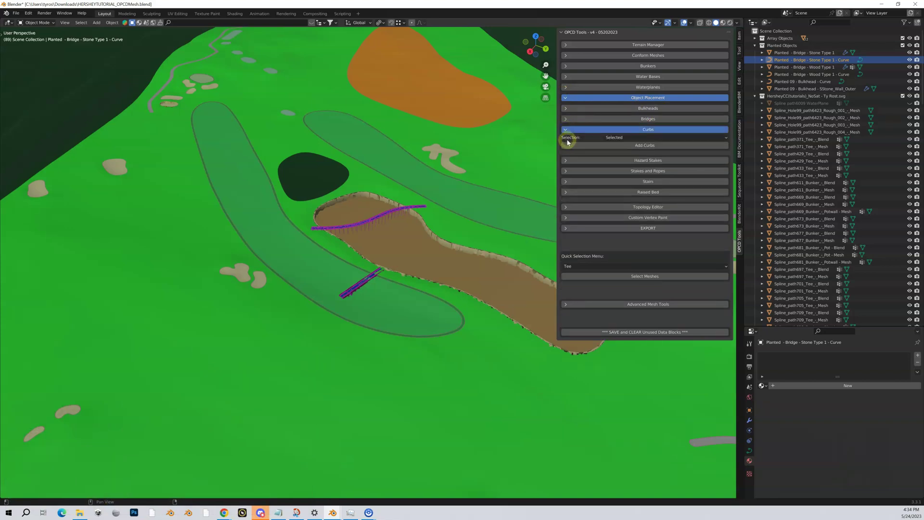
{"action": "left_click", "coordinate": [613, 137]}
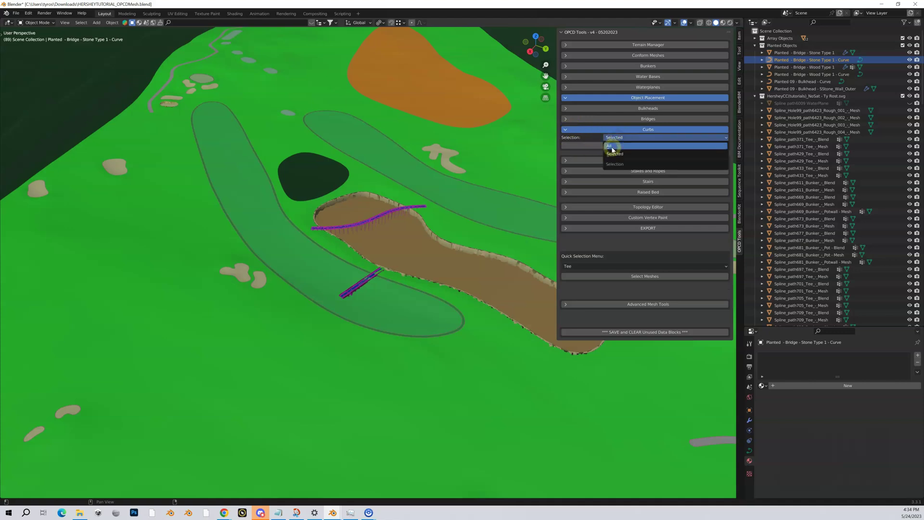
{"action": "left_click", "coordinate": [610, 146]}
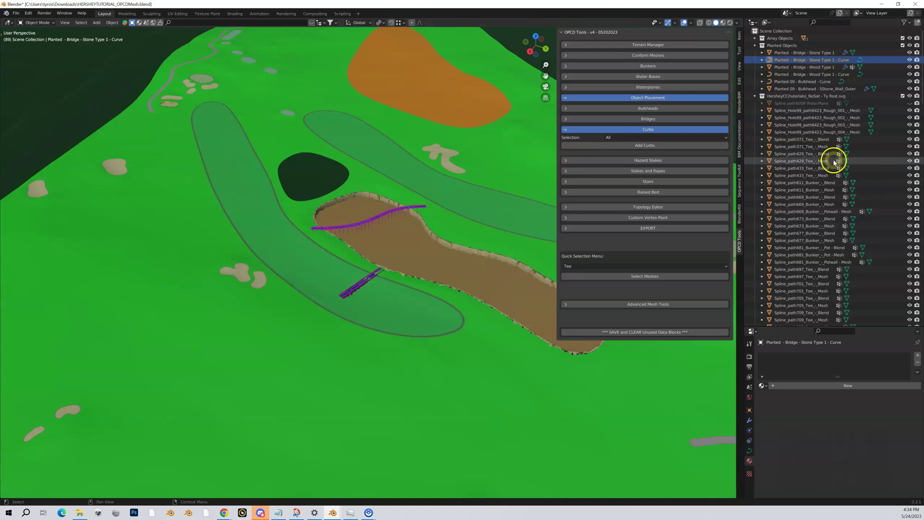
{"action": "scroll", "coordinate": [841, 168], "scroll_direction": "down", "scroll_amount": 1}
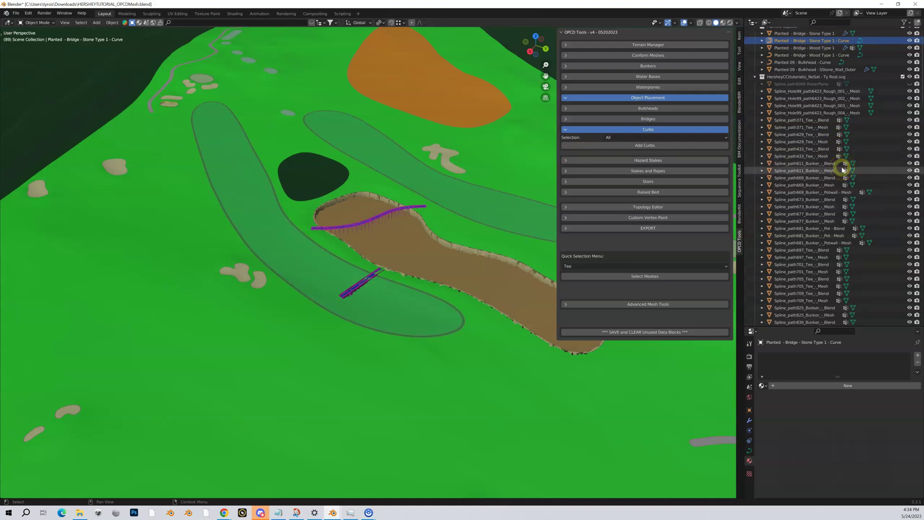
Add curbs to the concrete cart path's blend mesh only, using the Selected scope.
{"action": "left_click", "coordinate": [167, 83]}
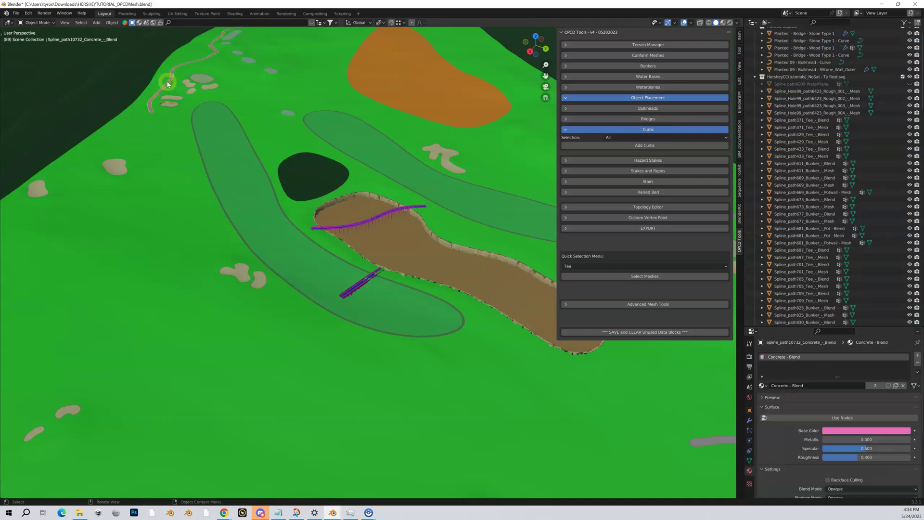
{"action": "scroll", "coordinate": [167, 84], "scroll_direction": "down", "scroll_amount": 6}
{"action": "scroll", "coordinate": [336, 161], "scroll_direction": "up", "scroll_amount": 8}
{"action": "middle_click_drag", "start_coordinate": [338, 166], "coordinate": [481, 207]}
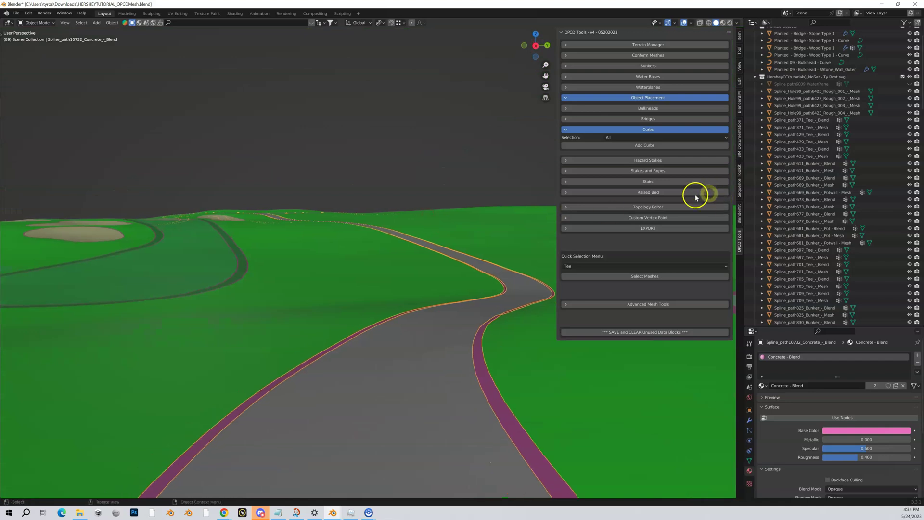
{"action": "left_click", "coordinate": [618, 138]}
{"action": "left_click", "coordinate": [614, 153]}
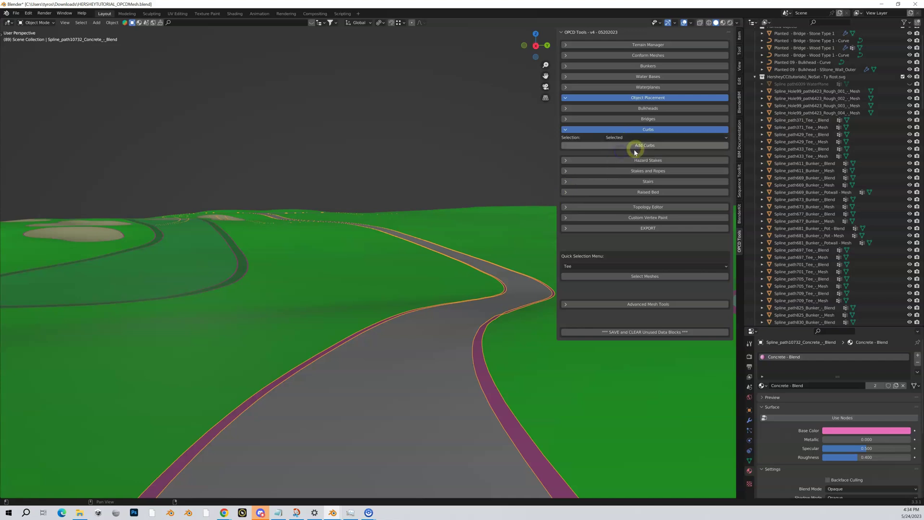
{"action": "left_click", "coordinate": [637, 146]}
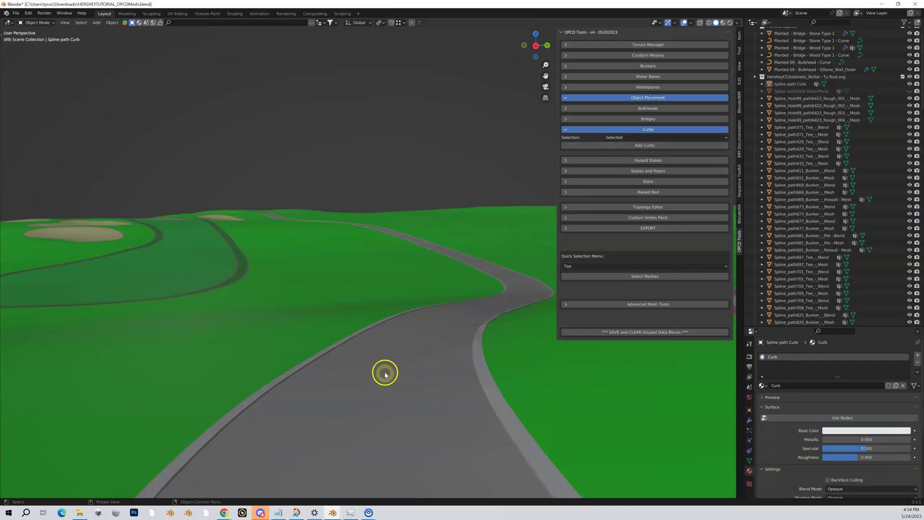
Examine the new curbs along both edges of the cart path from several angles.
{"action": "mouse_move", "coordinate": [385, 374]}
{"action": "middle_mouse_down"}
{"action": "mouse_move", "coordinate": [380, 365]}
{"action": "mouse_move", "coordinate": [398, 359]}
{"action": "mouse_move", "coordinate": [392, 364]}
{"action": "middle_mouse_up"}
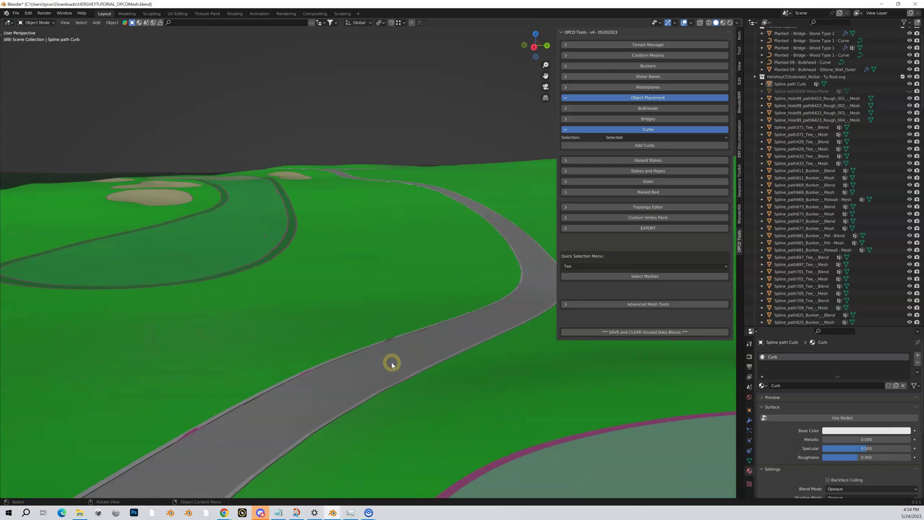
{"action": "left_click", "coordinate": [392, 358]}
{"action": "middle_click_drag", "start_coordinate": [374, 365], "coordinate": [380, 369]}
{"action": "scroll", "coordinate": [389, 367], "scroll_direction": "down", "scroll_amount": 3}
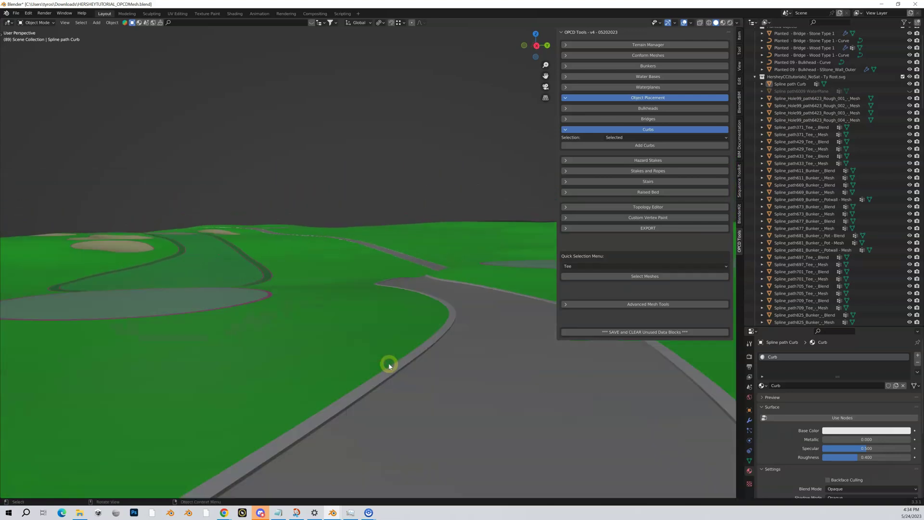
{"action": "scroll", "coordinate": [389, 364], "scroll_direction": "down", "scroll_amount": 5}
{"action": "middle_click_drag", "start_coordinate": [392, 367], "coordinate": [394, 369]}
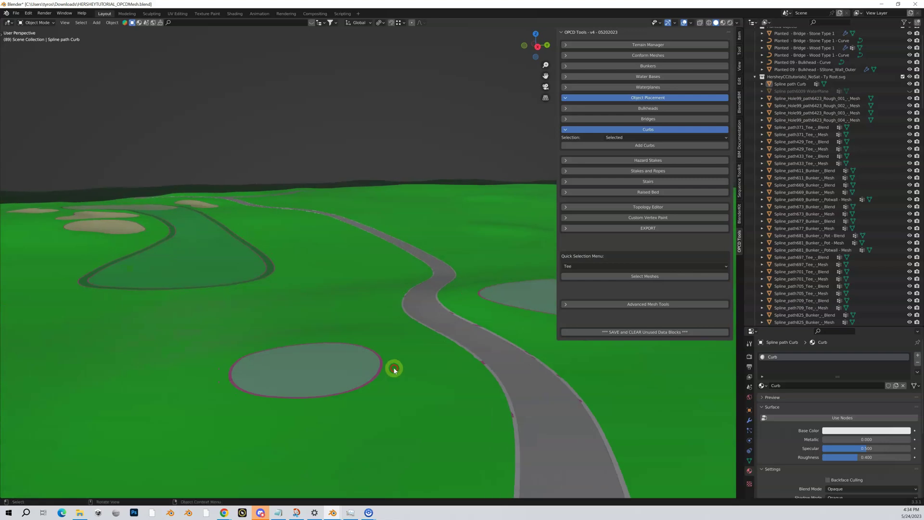
In Edit Mode on the curb mesh, circle-select the edges along the path's bend and open the edge operations for Bridge Edge Loops.
{"action": "left_click", "coordinate": [465, 349]}
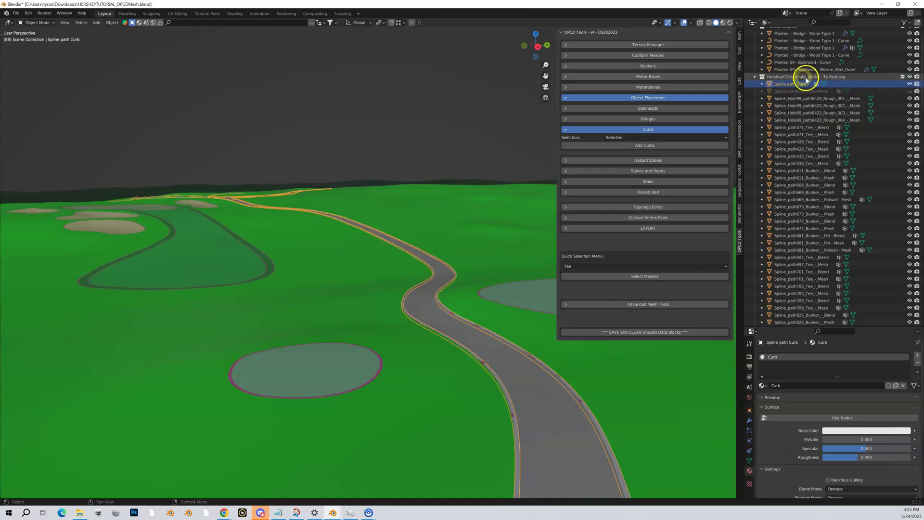
{"action": "key", "text": "Tab"}
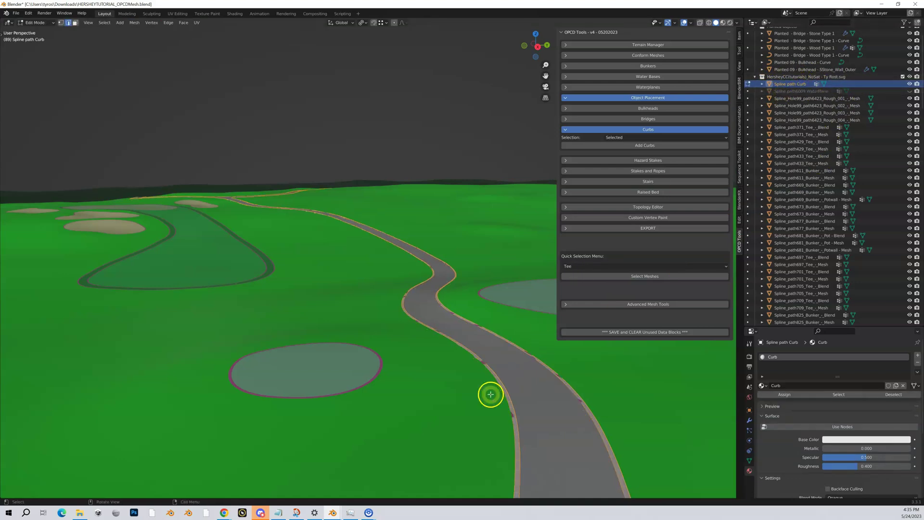
{"action": "scroll", "coordinate": [494, 382], "scroll_direction": "up", "scroll_amount": 3}
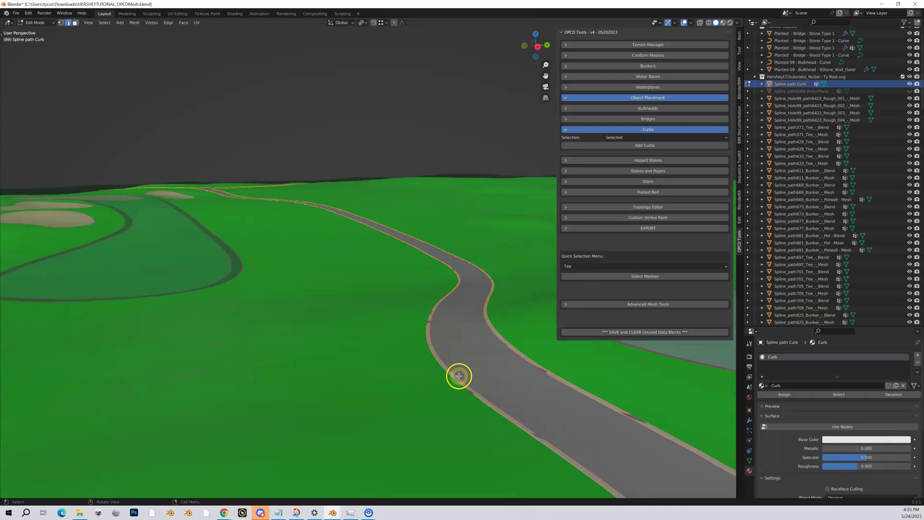
{"action": "left_click", "coordinate": [454, 375]}
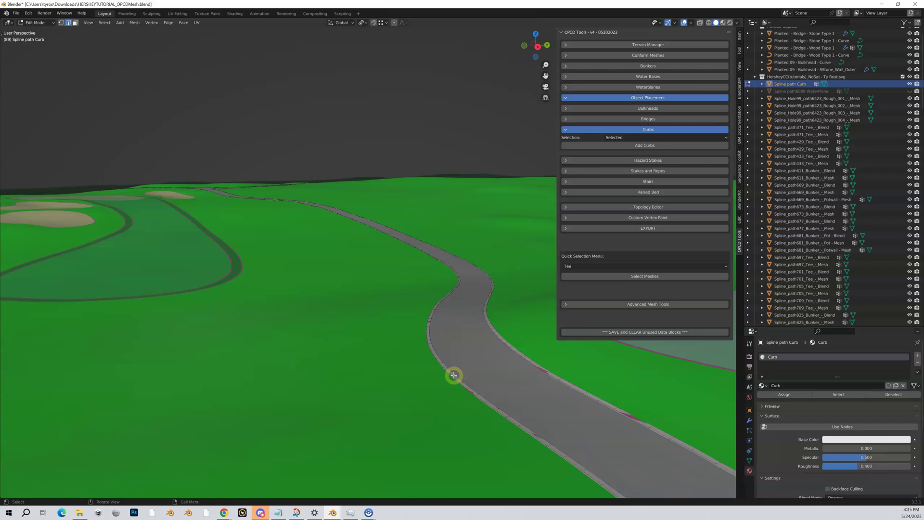
{"action": "left_click", "coordinate": [441, 366]}
{"action": "key", "text": "c"}
{"action": "mouse_move", "coordinate": [441, 366]}
{"action": "left_mouse_down"}
{"action": "mouse_move", "coordinate": [551, 446]}
{"action": "mouse_move", "coordinate": [462, 405]}
{"action": "mouse_move", "coordinate": [471, 393]}
{"action": "left_mouse_up"}
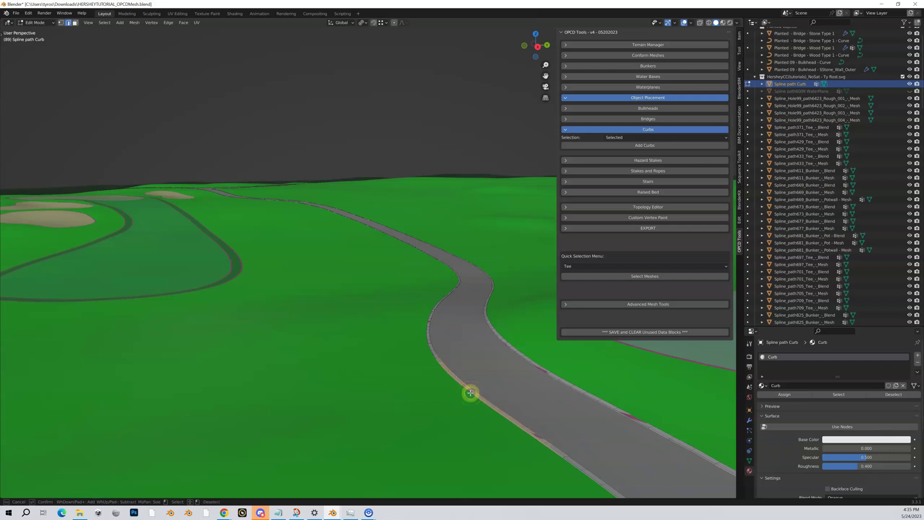
{"action": "left_click_drag", "start_coordinate": [497, 416], "coordinate": [477, 400]}
{"action": "right_click", "coordinate": [478, 398]}
{"action": "right_click", "coordinate": [482, 399]}
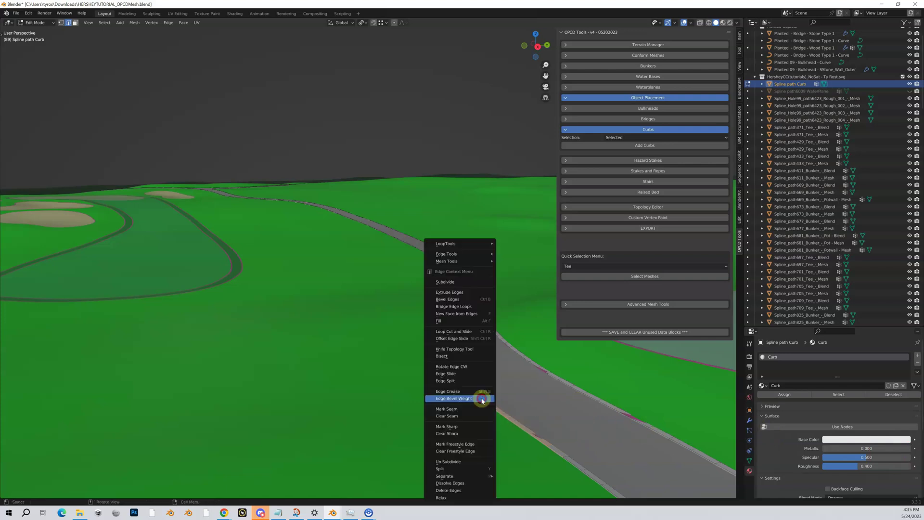
{"action": "left_click", "coordinate": [460, 306]}
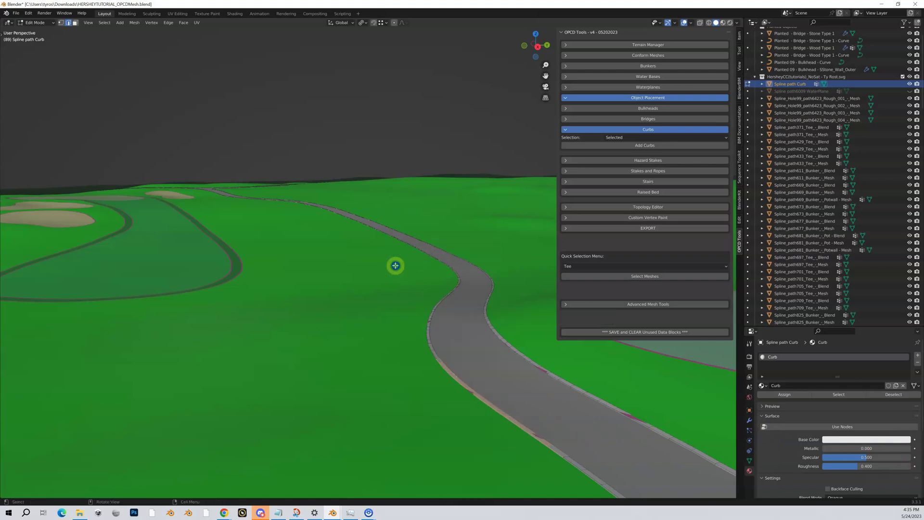
Back in Object Mode, add white hazard stakes with 2 m spacing around the small oval tee beside the cart path.
{"action": "scroll", "coordinate": [487, 322], "scroll_direction": "down", "scroll_amount": 1}
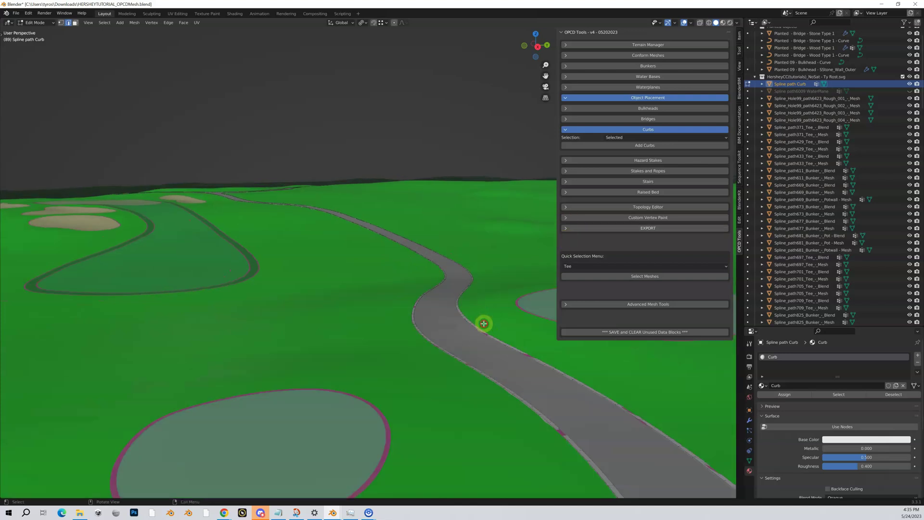
{"action": "left_click", "coordinate": [562, 160]}
{"action": "scroll", "coordinate": [453, 264], "scroll_direction": "down", "scroll_amount": 1}
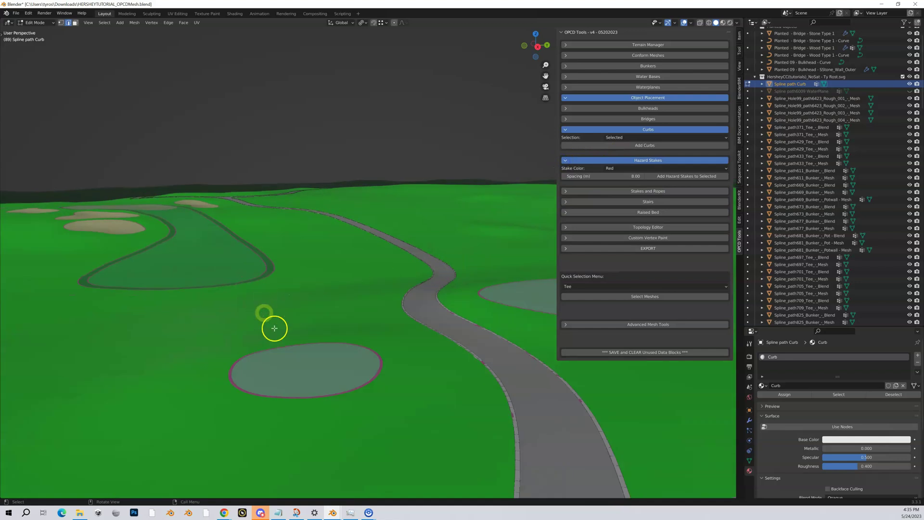
{"action": "key", "text": "Tab"}
{"action": "left_click", "coordinate": [320, 373]}
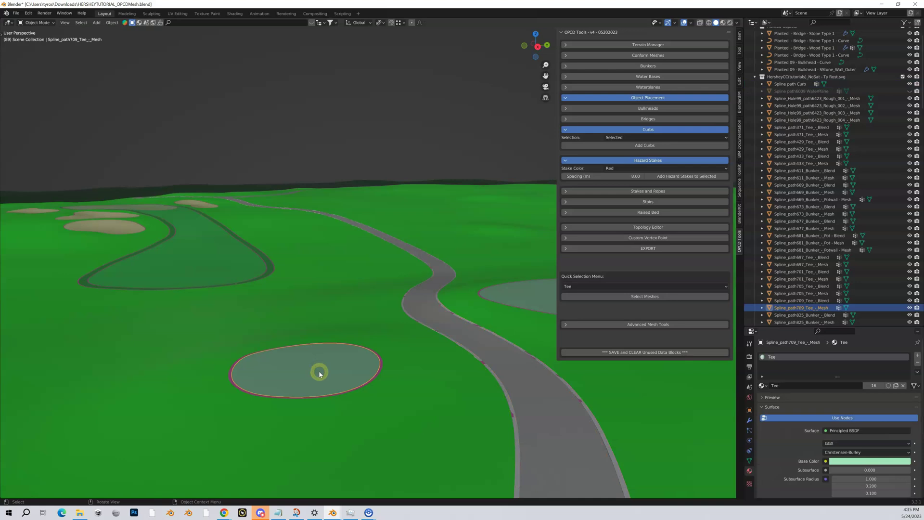
{"action": "left_click", "coordinate": [621, 168]}
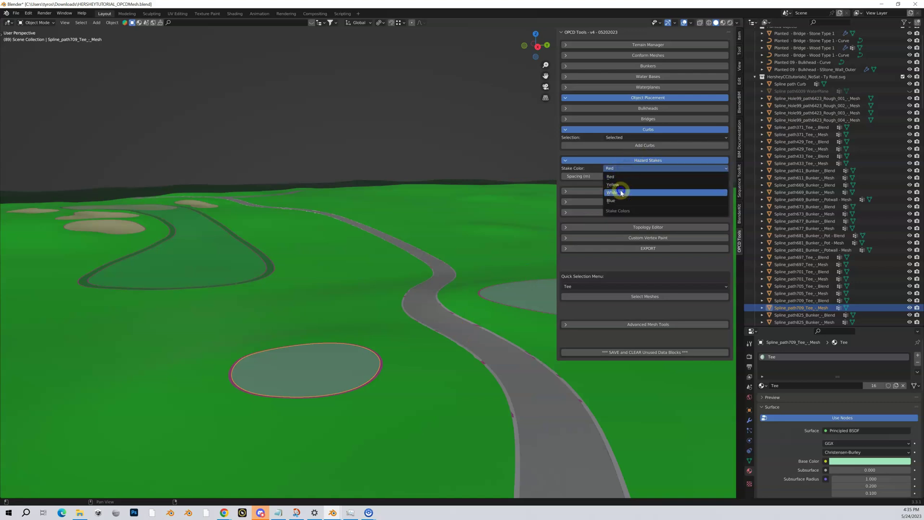
{"action": "left_click", "coordinate": [621, 193]}
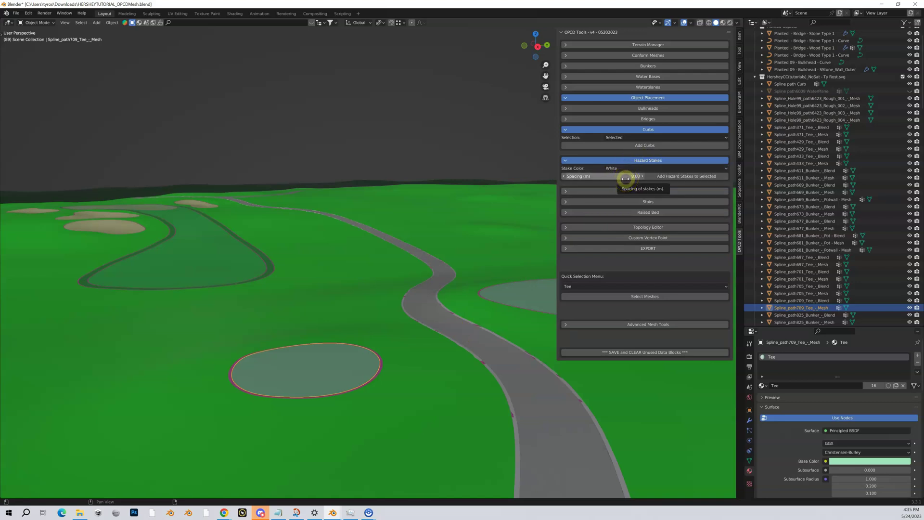
{"action": "left_click", "coordinate": [625, 176]}
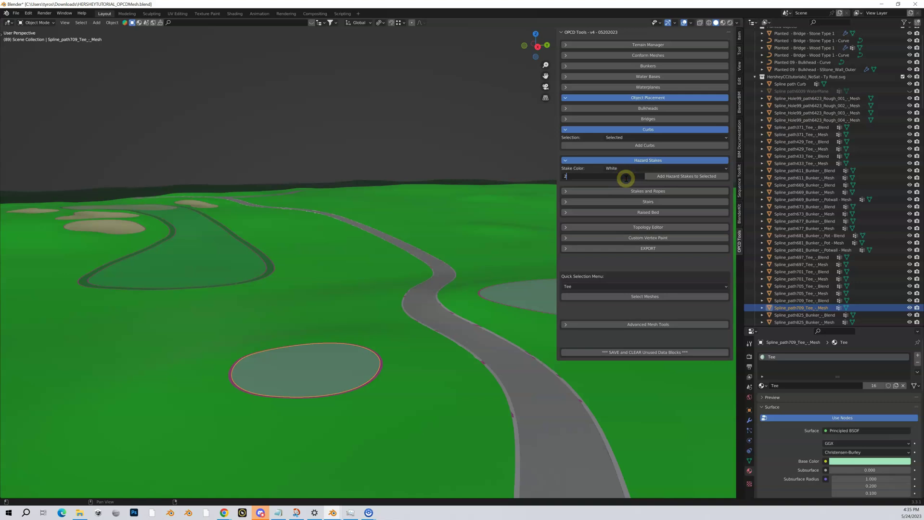
{"action": "type", "text": "2"}
{"action": "left_click", "coordinate": [661, 176]}
Examine the placement of the white hazard stakes around the small oval tee.
{"action": "scroll", "coordinate": [402, 363], "scroll_direction": "up", "scroll_amount": 2}
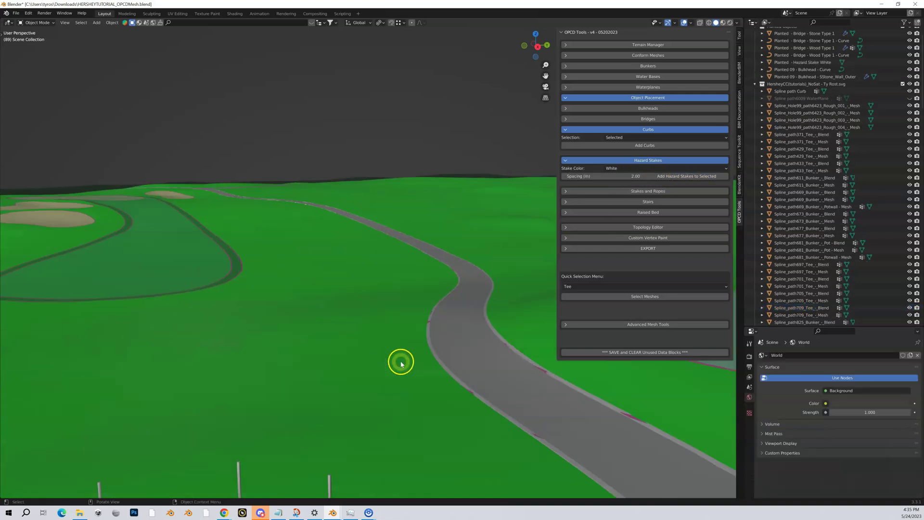
{"action": "scroll", "coordinate": [394, 384], "scroll_direction": "down", "scroll_amount": 3}
{"action": "scroll", "coordinate": [400, 376], "scroll_direction": "up", "scroll_amount": 5}
{"action": "scroll", "coordinate": [394, 380], "scroll_direction": "down", "scroll_amount": 5}
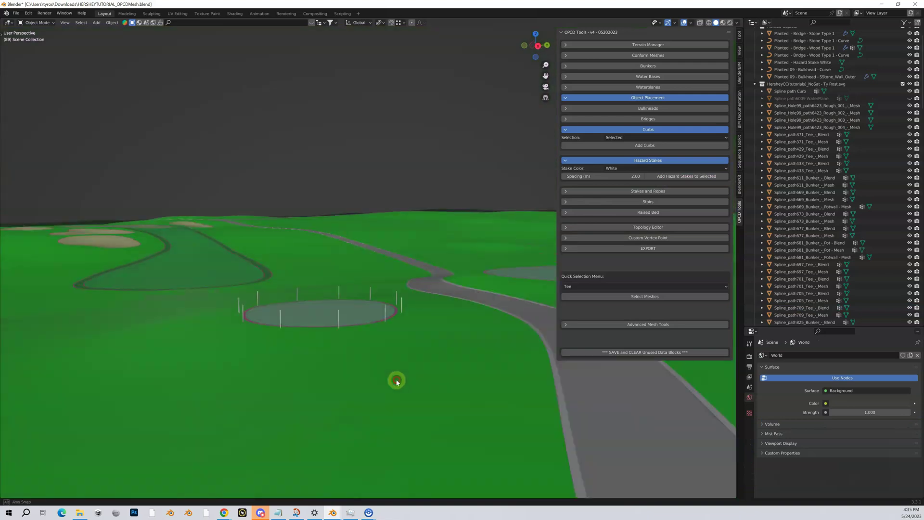
{"action": "middle_click_drag", "start_coordinate": [396, 383], "coordinate": [371, 362]}
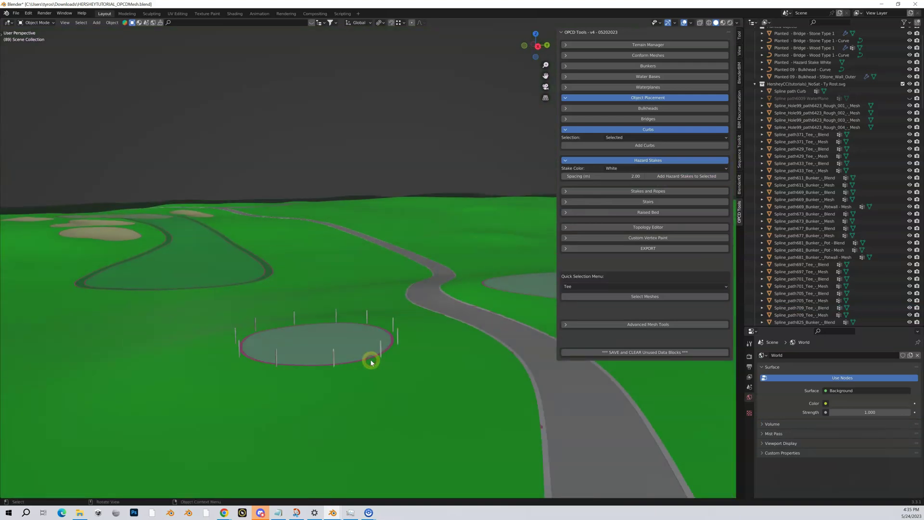
{"action": "left_click", "coordinate": [351, 359]}
{"action": "left_click", "coordinate": [362, 361]}
Add stakes and ropes around the larger tee on the other side of the cart path.
{"action": "middle_click_drag", "start_coordinate": [472, 288], "coordinate": [437, 298]}
{"action": "left_click", "coordinate": [392, 359]}
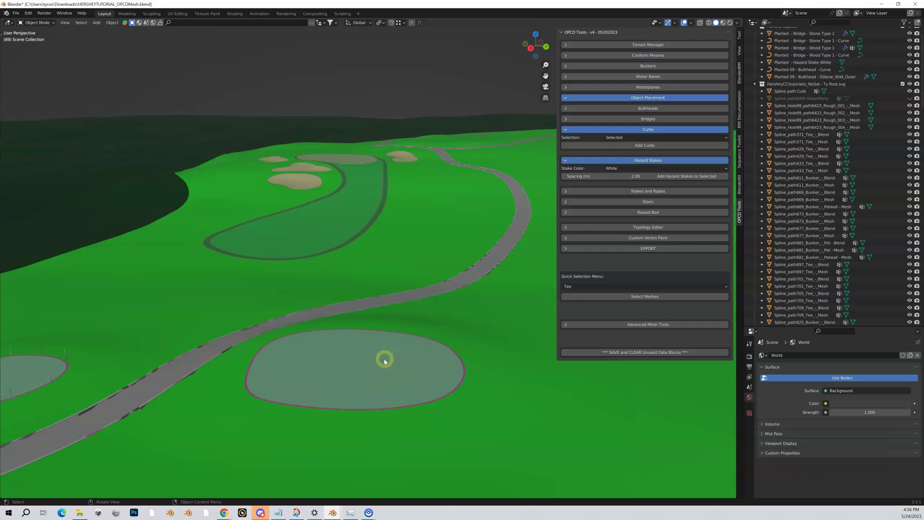
{"action": "left_click", "coordinate": [385, 361]}
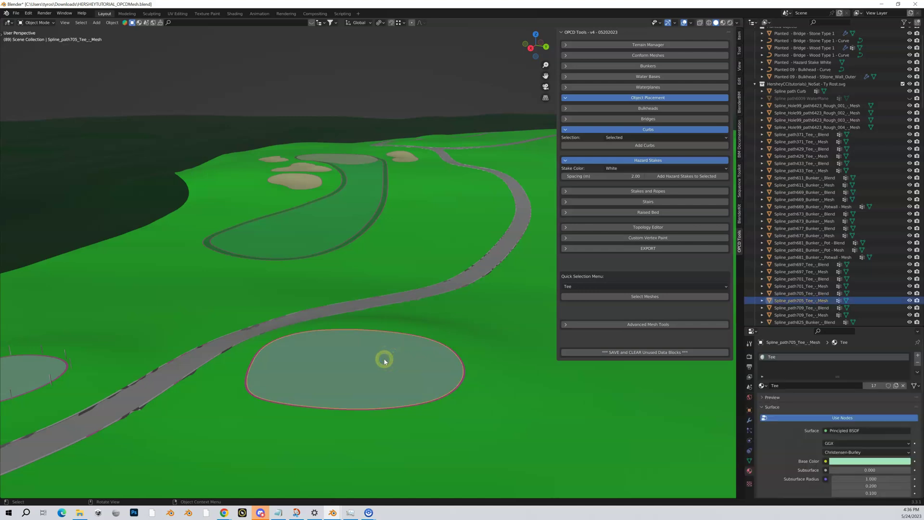
{"action": "left_click", "coordinate": [567, 194]}
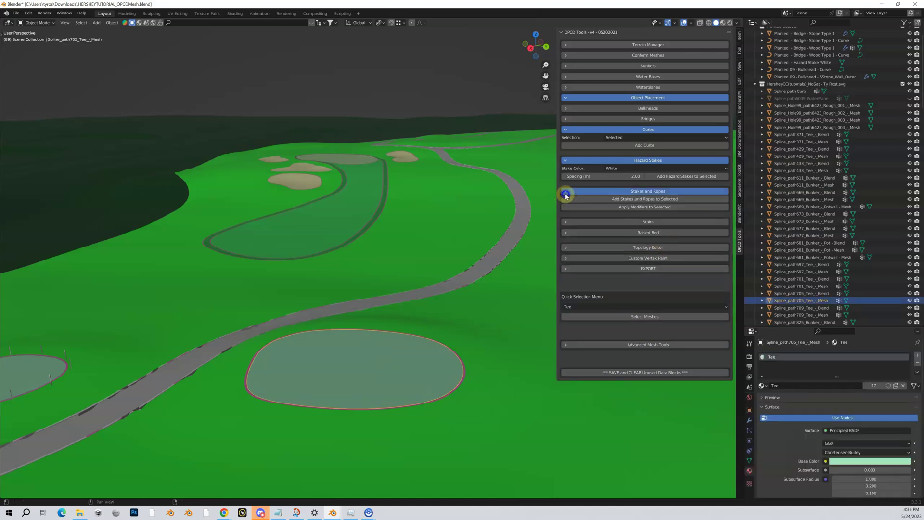
{"action": "left_click", "coordinate": [618, 201]}
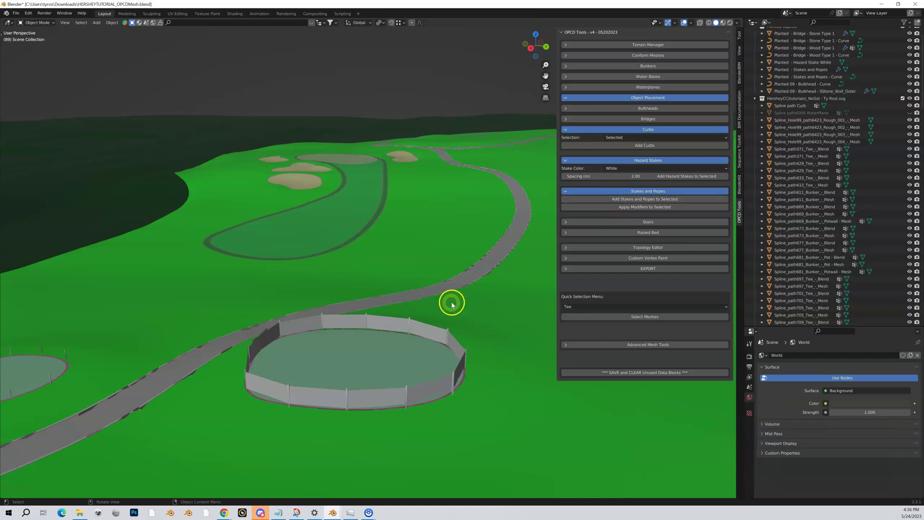
{"action": "mouse_move", "coordinate": [402, 342]}
{"action": "middle_mouse_down"}
{"action": "mouse_move", "coordinate": [395, 343]}
{"action": "mouse_move", "coordinate": [402, 343]}
{"action": "middle_mouse_up"}
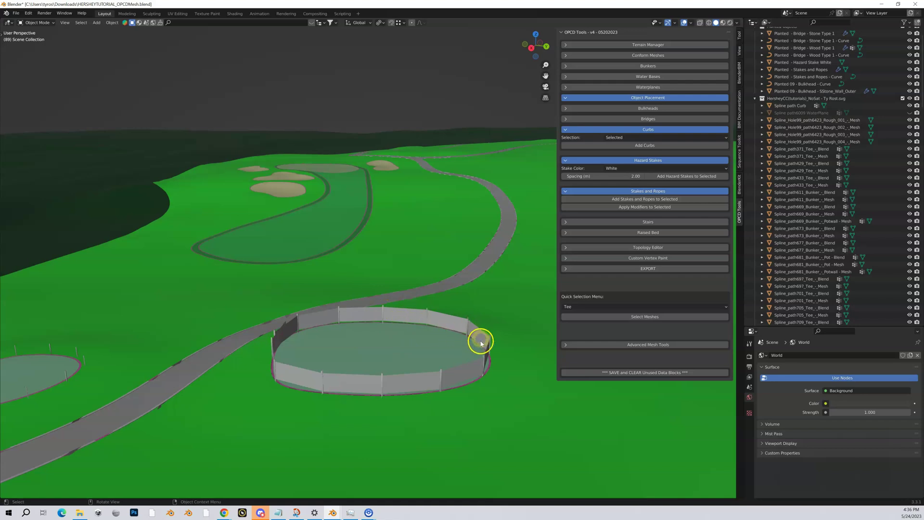
{"action": "middle_click_drag", "start_coordinate": [489, 359], "coordinate": [459, 366]}
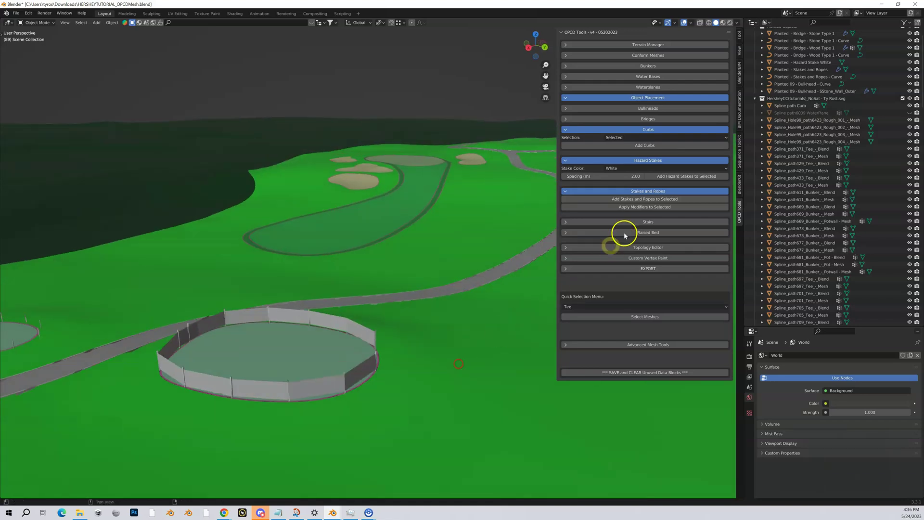
Select the stakes and ropes around the larger tee and examine their Array and Curve modifiers.
{"action": "left_click", "coordinate": [655, 208]}
{"action": "left_click", "coordinate": [655, 208]}
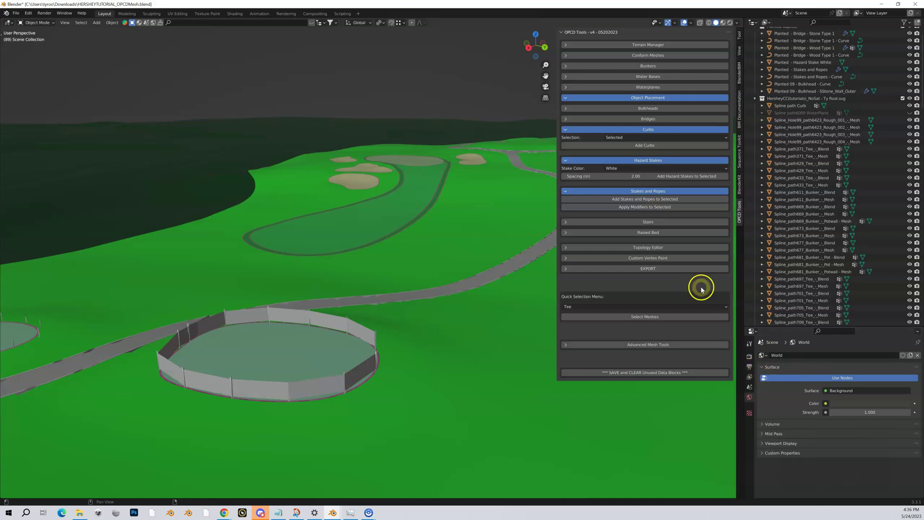
{"action": "left_click", "coordinate": [371, 365]}
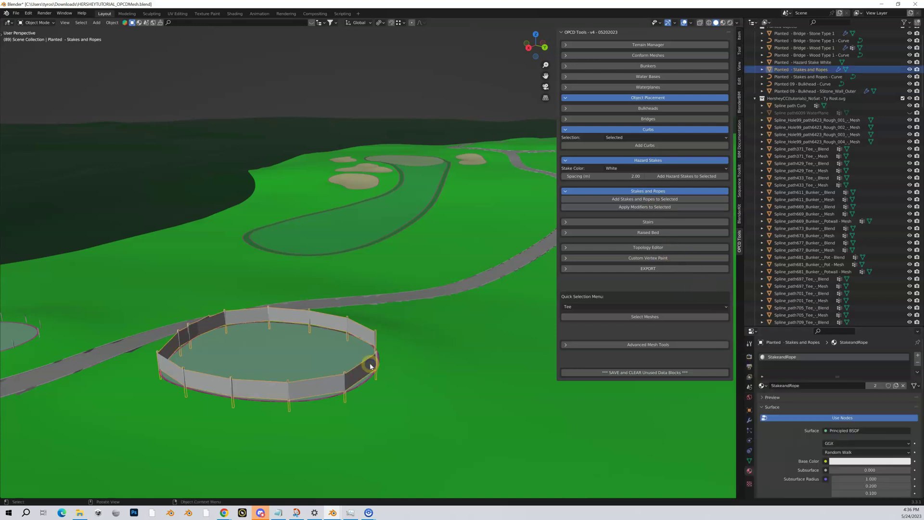
{"action": "left_click", "coordinate": [750, 421]}
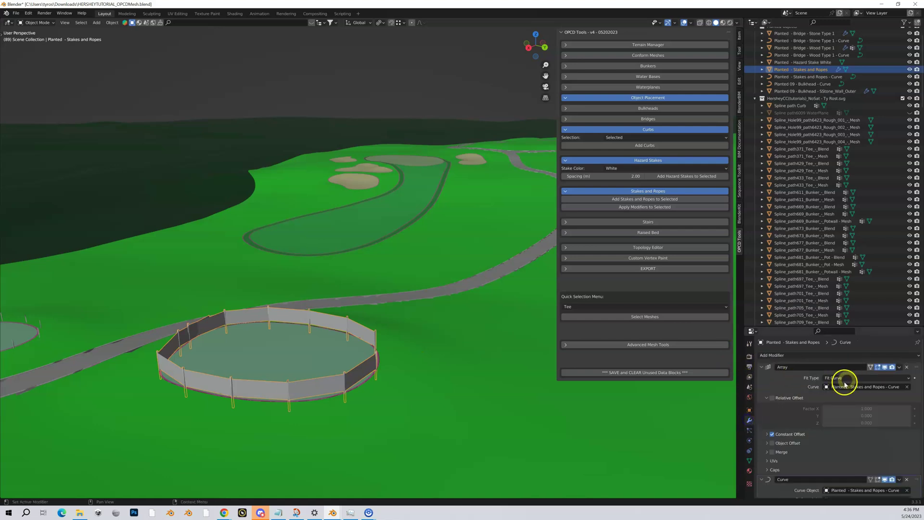
{"action": "scroll", "coordinate": [786, 384], "scroll_direction": "down", "scroll_amount": 1}
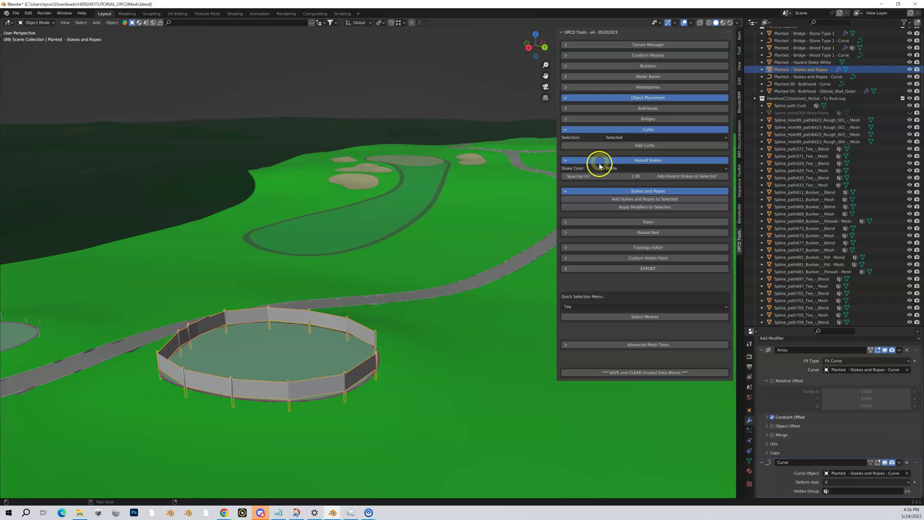
Switch from the stakes and ropes tools to the stairs tools and enter vertex-select Edit Mode on the rough mesh beside the cart path.
{"action": "left_click", "coordinate": [565, 192]}
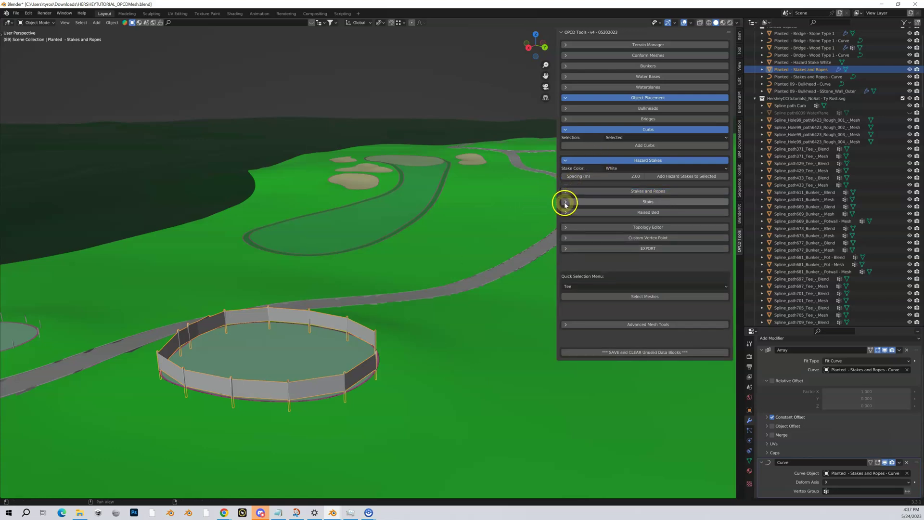
{"action": "left_click", "coordinate": [565, 203]}
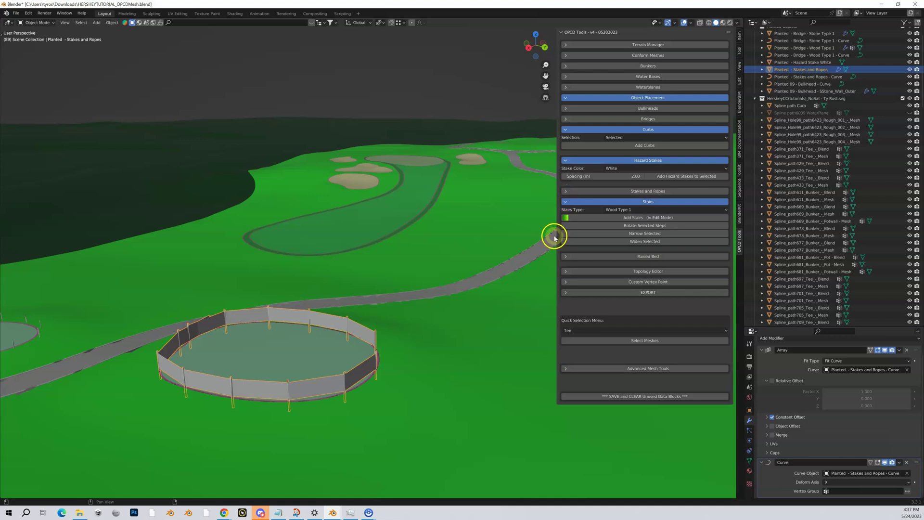
{"action": "middle_click_drag", "start_coordinate": [418, 264], "coordinate": [475, 278]}
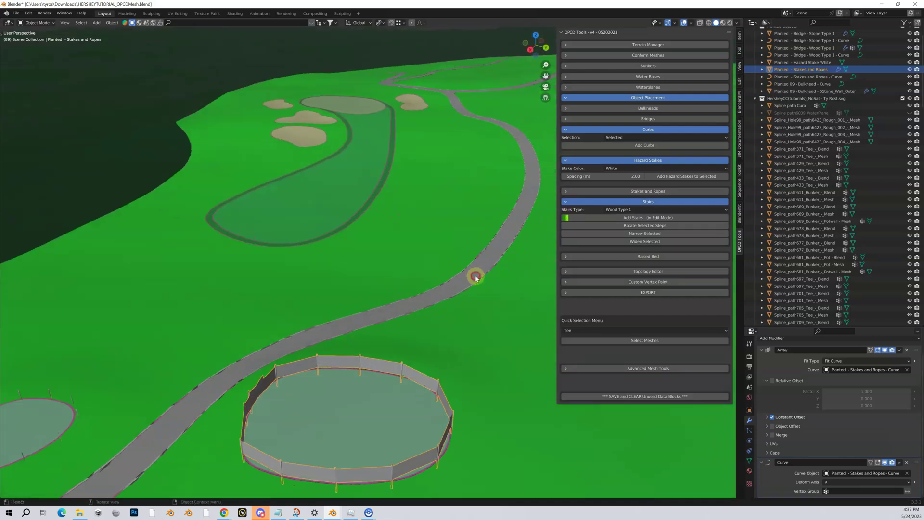
{"action": "left_click", "coordinate": [445, 234]}
{"action": "key", "text": "Tab"}
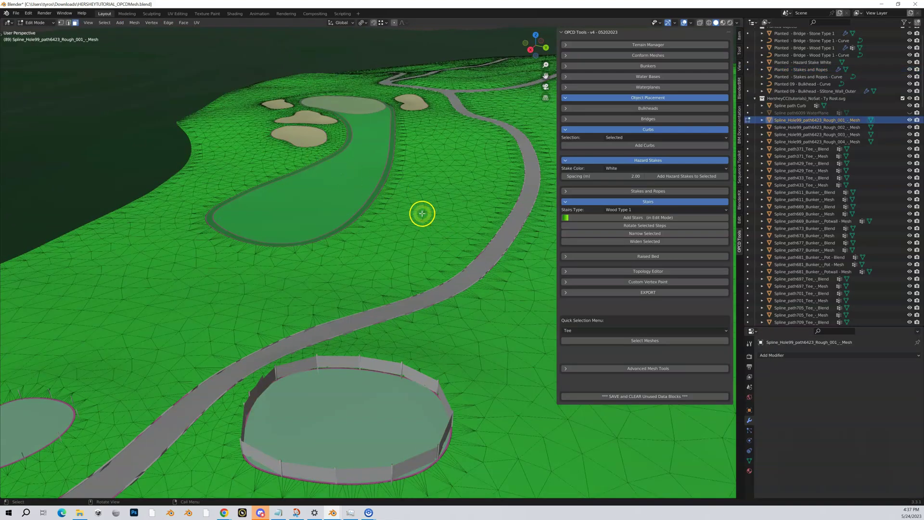
{"action": "key", "text": "1"}
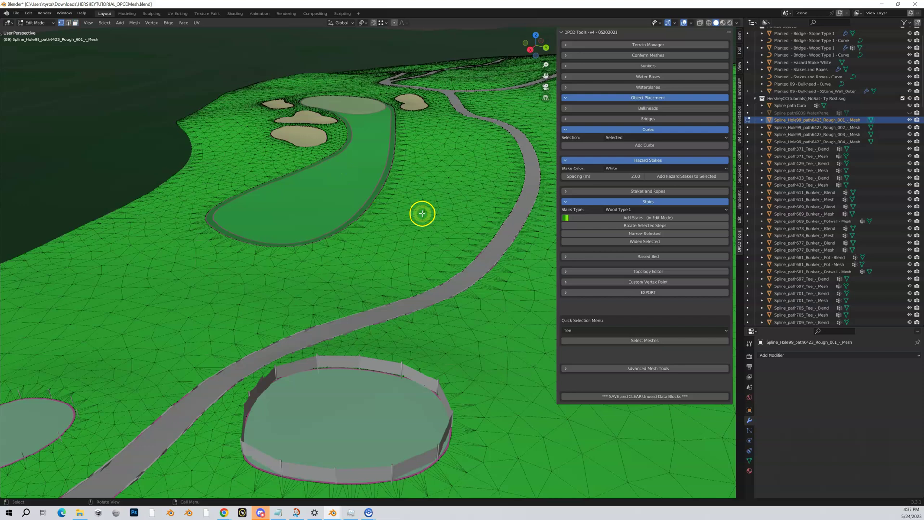
Select two rough-mesh vertices on the slope between the fairway and the cart path and add Wood Type 1 stairs between them.
{"action": "left_click", "coordinate": [468, 202], "text": "shift"}
{"action": "scroll", "coordinate": [468, 204], "scroll_direction": "up", "scroll_amount": 3}
{"action": "middle_click_drag", "start_coordinate": [468, 206], "coordinate": [334, 322], "text": "shift"}
{"action": "scroll", "coordinate": [486, 262], "scroll_direction": "up", "scroll_amount": 3}
{"action": "scroll", "coordinate": [478, 265], "scroll_direction": "up", "scroll_amount": 3}
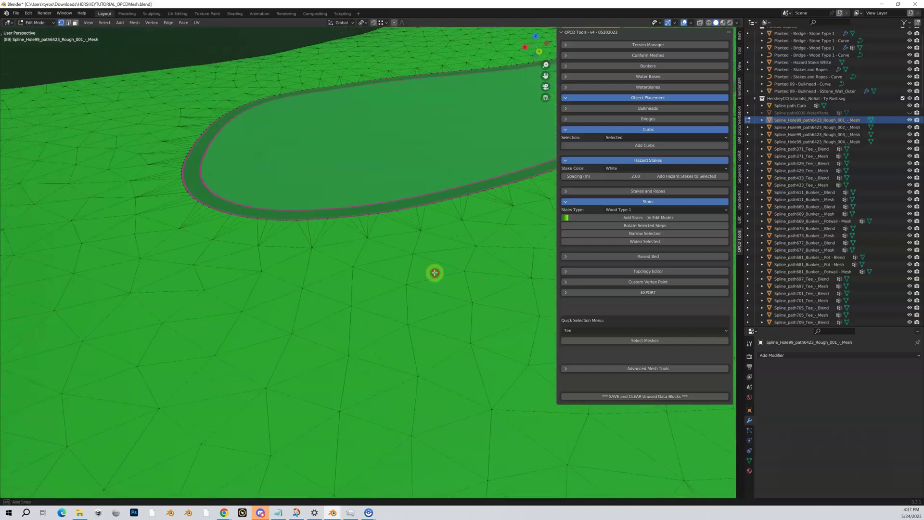
{"action": "middle_click_drag", "start_coordinate": [460, 271], "coordinate": [128, 374]}
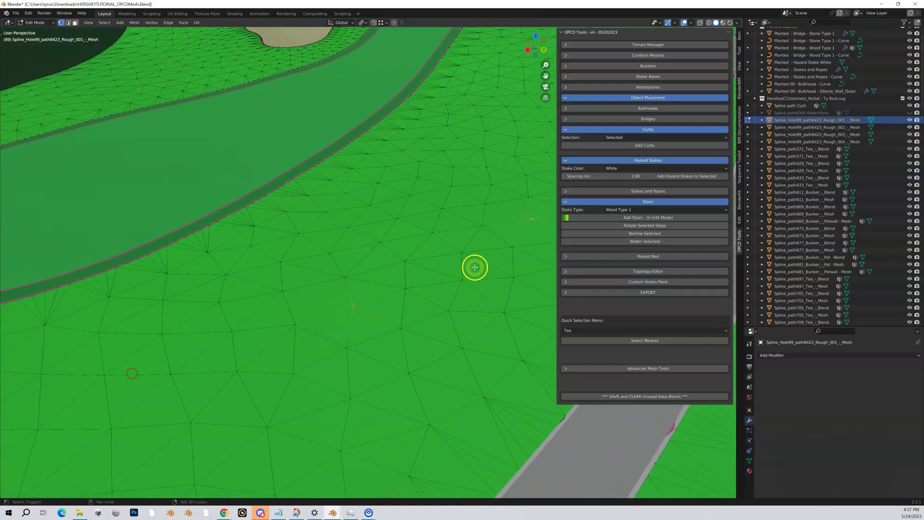
{"action": "middle_click_drag", "start_coordinate": [472, 266], "coordinate": [100, 388]}
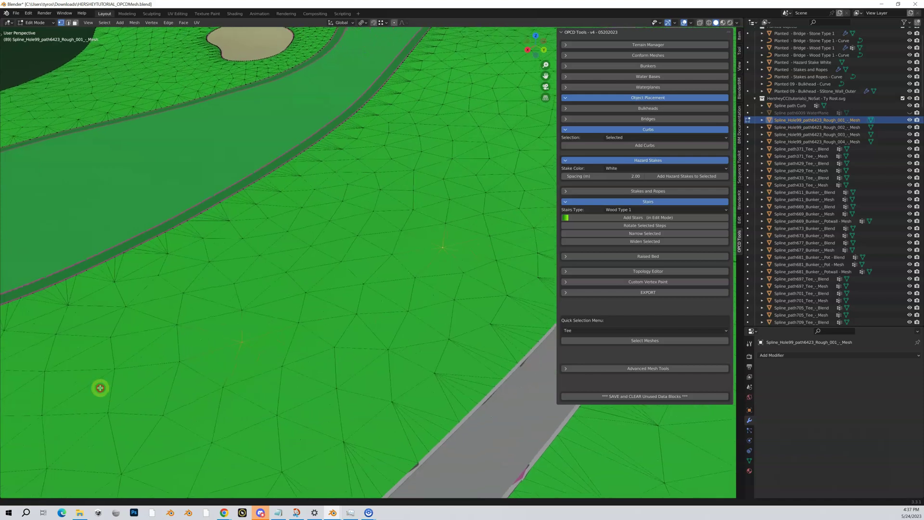
{"action": "left_click", "coordinate": [626, 218]}
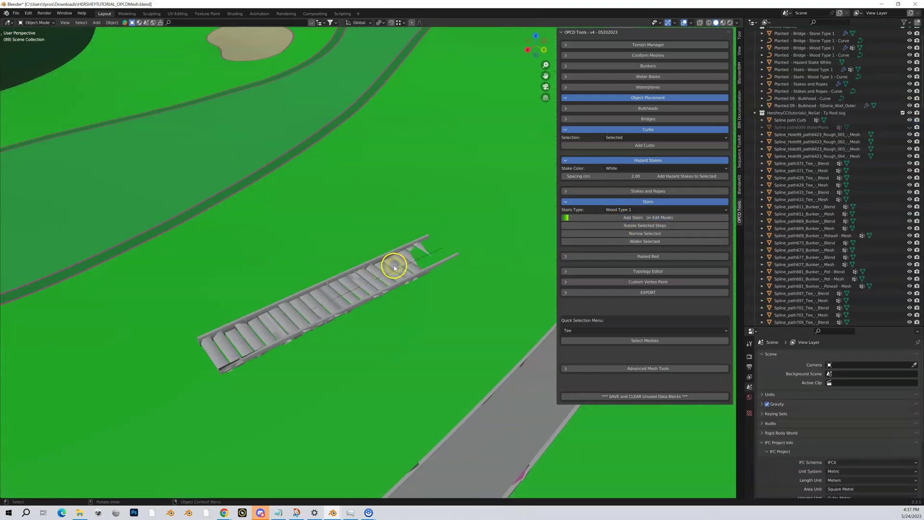
Edit the wood stairs' curve and raise its upper end about 5.3 m along the Z axis.
{"action": "scroll", "coordinate": [794, 133], "scroll_direction": "up", "scroll_amount": 3}
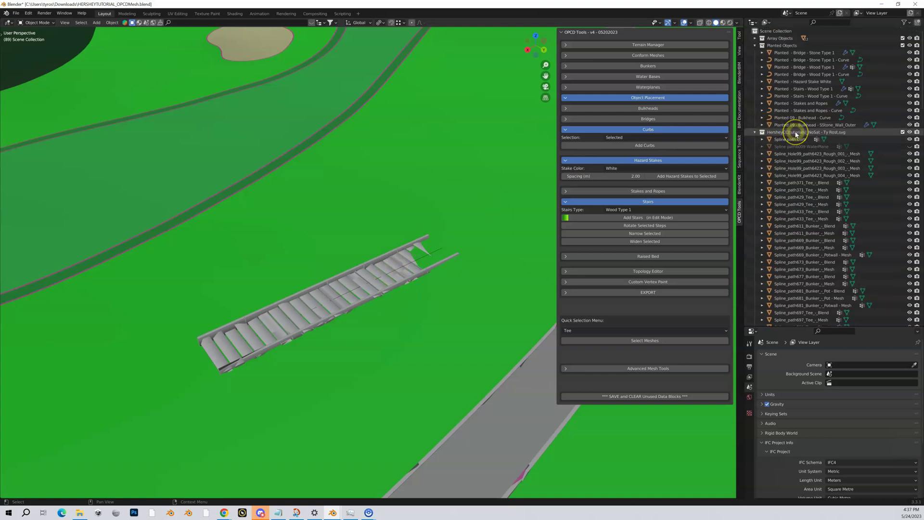
{"action": "left_click", "coordinate": [342, 278]}
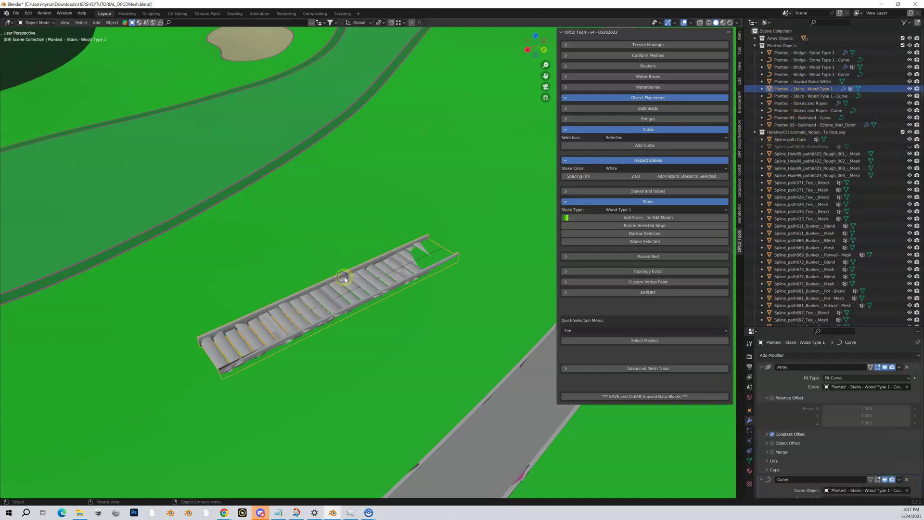
{"action": "left_click", "coordinate": [814, 96]}
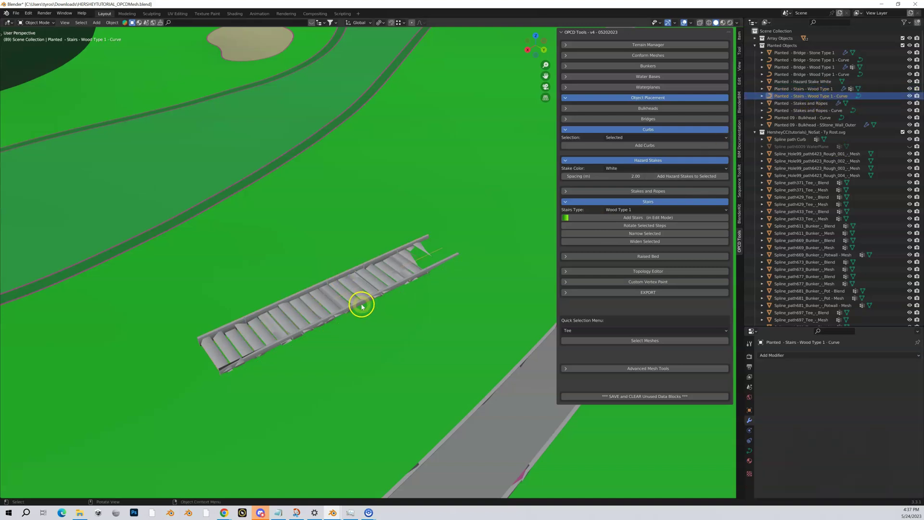
{"action": "key", "text": "Tab"}
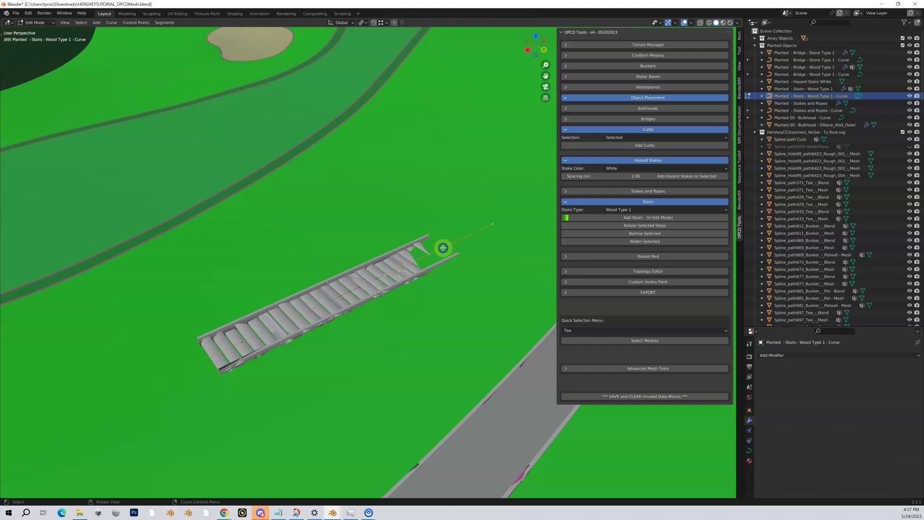
{"action": "key", "text": "g"}
{"action": "key", "text": "z"}
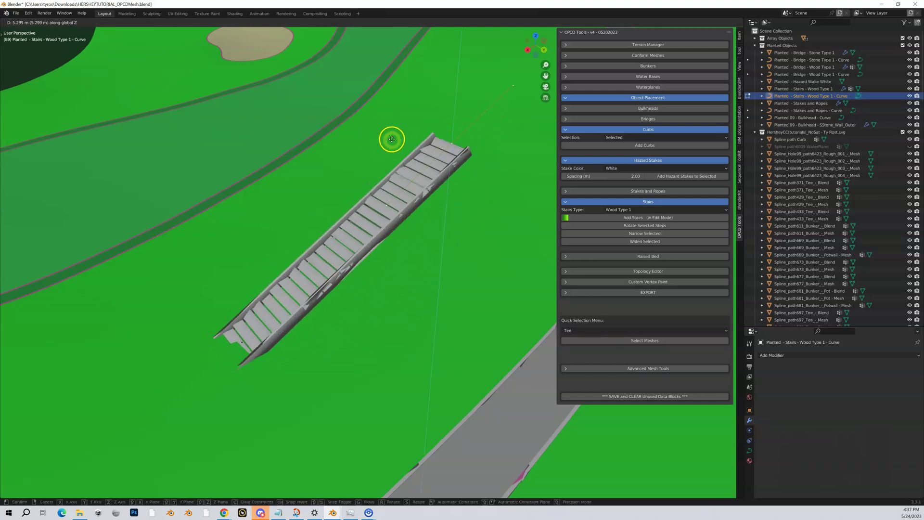
{"action": "left_click", "coordinate": [392, 140]}
{"action": "mouse_move", "coordinate": [425, 223]}
{"action": "middle_mouse_down"}
{"action": "mouse_move", "coordinate": [413, 212]}
{"action": "mouse_move", "coordinate": [422, 216]}
{"action": "middle_mouse_up"}
{"action": "scroll", "coordinate": [454, 248], "scroll_direction": "up", "scroll_amount": 2}
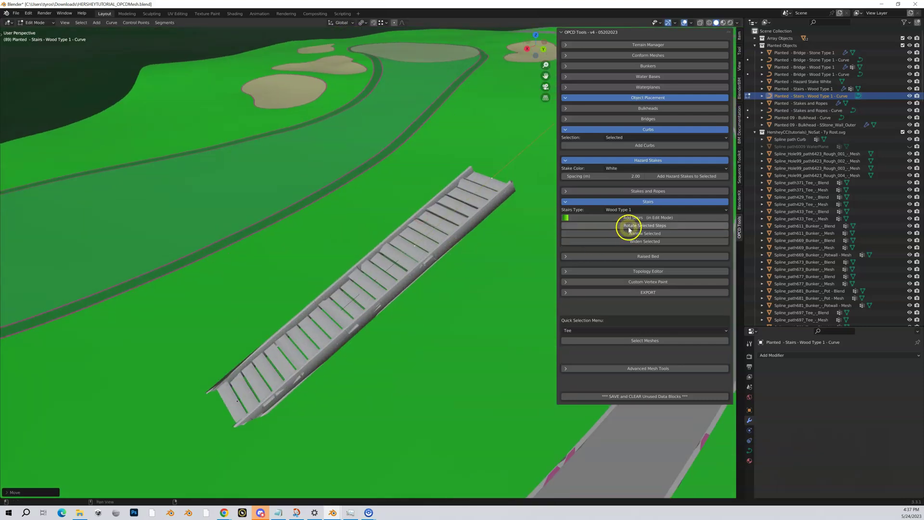
Select the wood stairs object instead of its curve and rotate its steps in Object Mode.
{"action": "left_click", "coordinate": [653, 227]}
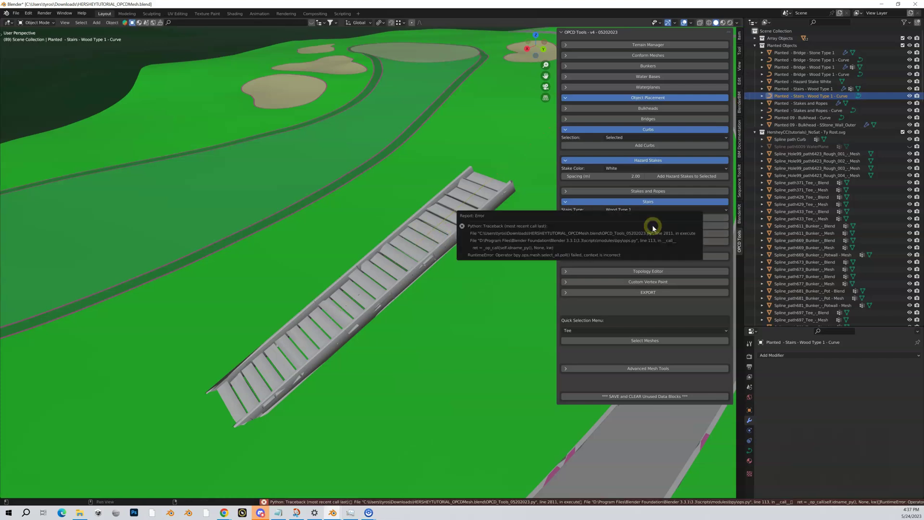
{"action": "left_click", "coordinate": [433, 245]}
{"action": "key", "text": "Tab"}
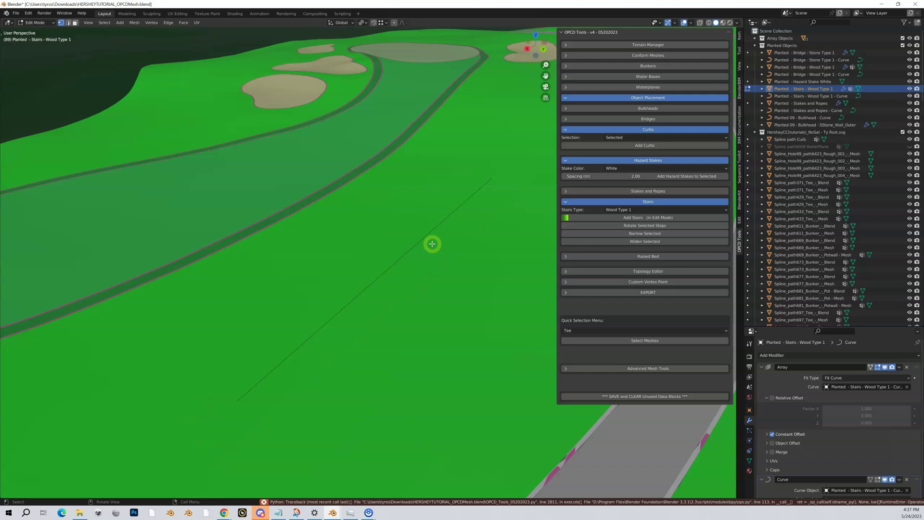
{"action": "key", "text": "Tab"}
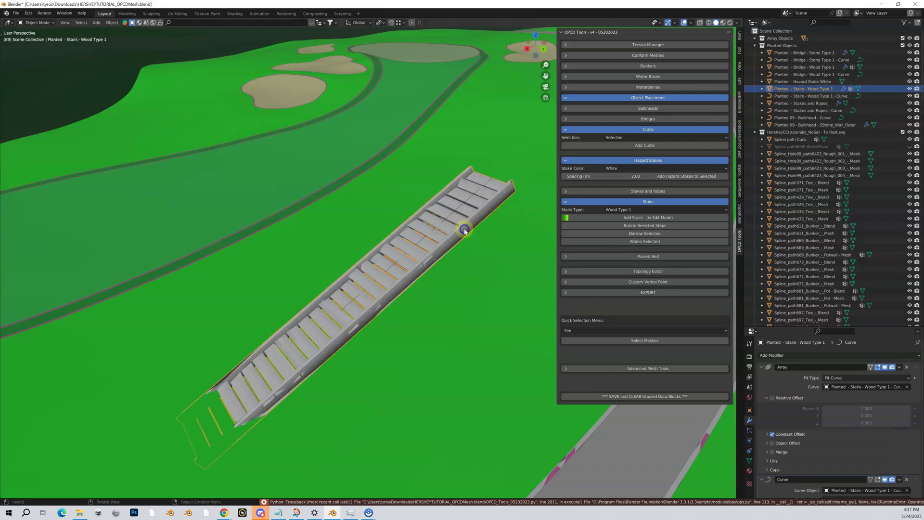
{"action": "key", "text": "Tab"}
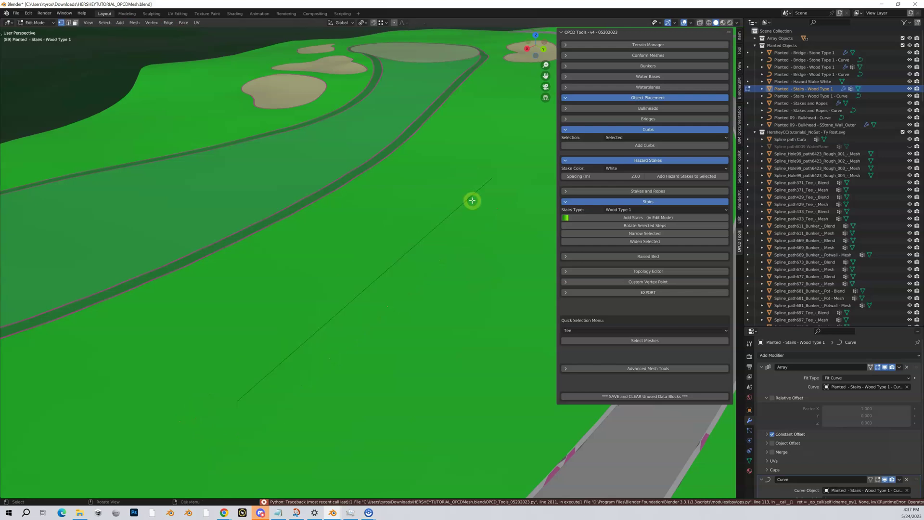
{"action": "key", "text": "Tab"}
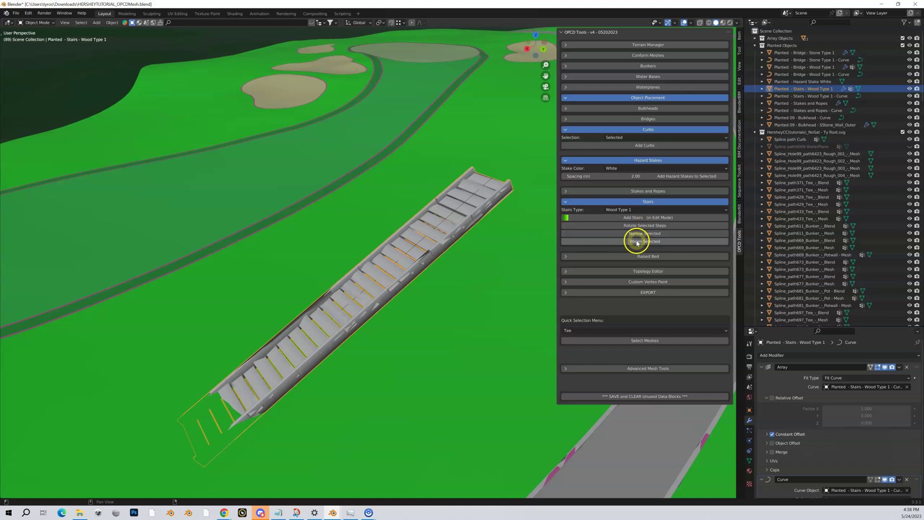
Widen the selected wood stairs.
{"action": "left_click", "coordinate": [637, 241]}
{"action": "left_click", "coordinate": [636, 241]}
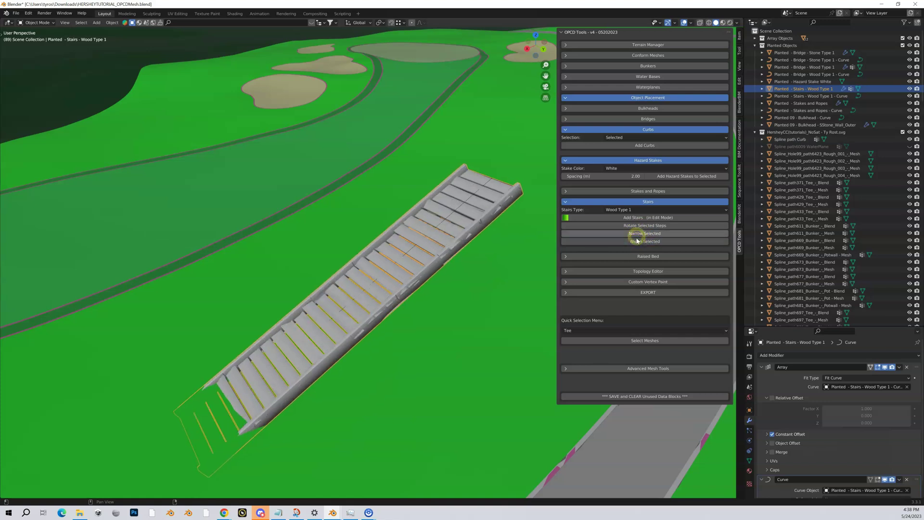
{"action": "left_click", "coordinate": [637, 232]}
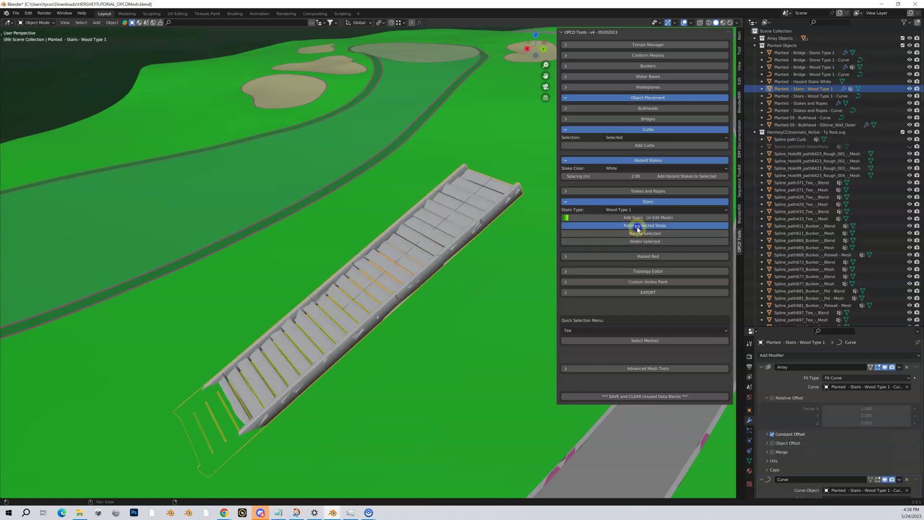
Rotate the steps of the selected wood stairs repeatedly to change the angle of their treads.
{"action": "left_click", "coordinate": [637, 226]}
{"action": "left_click", "coordinate": [637, 227]}
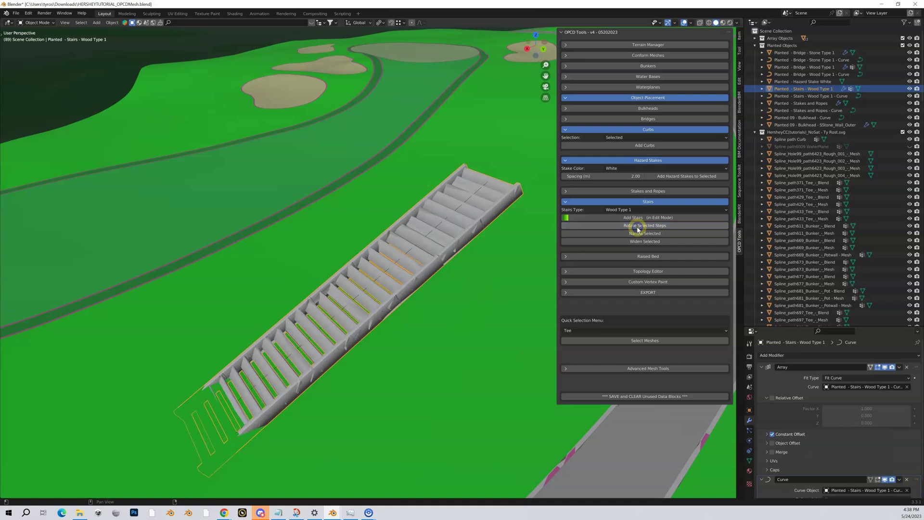
{"action": "left_click", "coordinate": [638, 228]}
{"action": "left_click", "coordinate": [637, 228]}
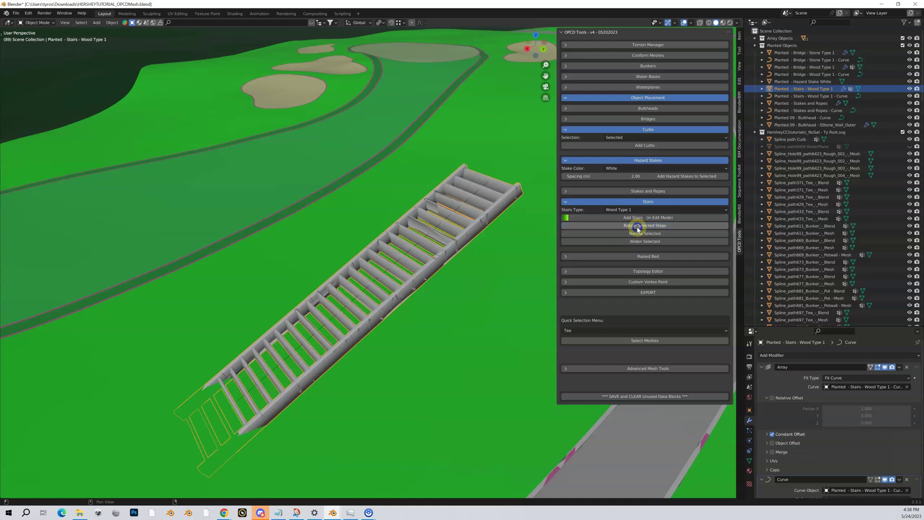
{"action": "left_click", "coordinate": [638, 226]}
{"action": "left_click", "coordinate": [637, 226]}
{"action": "left_click", "coordinate": [638, 226]}
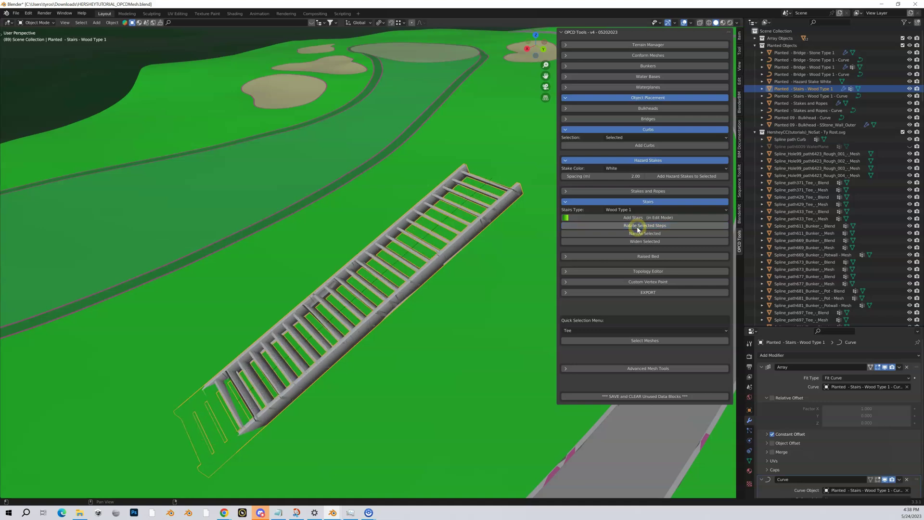
{"action": "left_click", "coordinate": [638, 226]}
{"action": "left_click", "coordinate": [637, 226]}
Examine the wood stairs' step angle and their fit against the slope from several sides.
{"action": "middle_click_drag", "start_coordinate": [434, 331], "coordinate": [431, 328]}
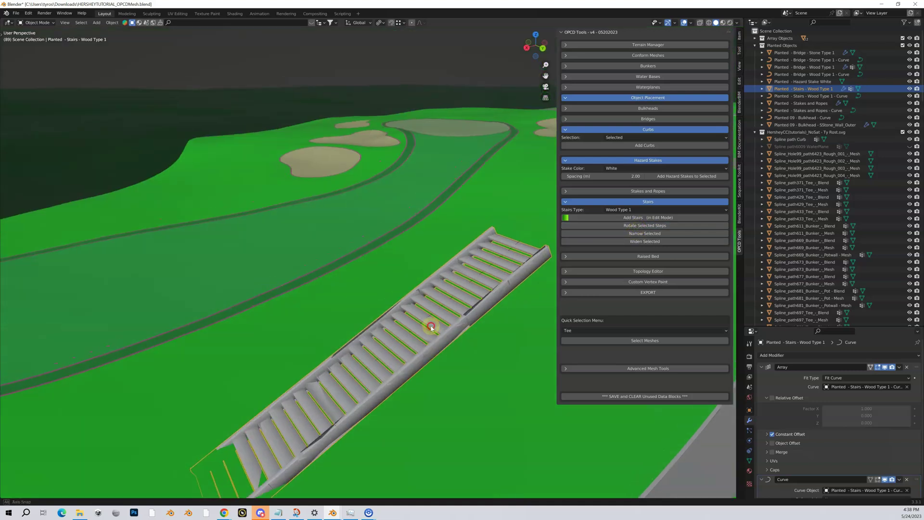
{"action": "middle_click_drag", "start_coordinate": [477, 363], "coordinate": [203, 311]}
{"action": "middle_click_drag", "start_coordinate": [498, 395], "coordinate": [169, 297], "text": "shift"}
{"action": "middle_click_drag", "start_coordinate": [429, 333], "coordinate": [188, 290], "text": "shift"}
{"action": "middle_click_drag", "start_coordinate": [419, 324], "coordinate": [192, 275], "text": "shift"}
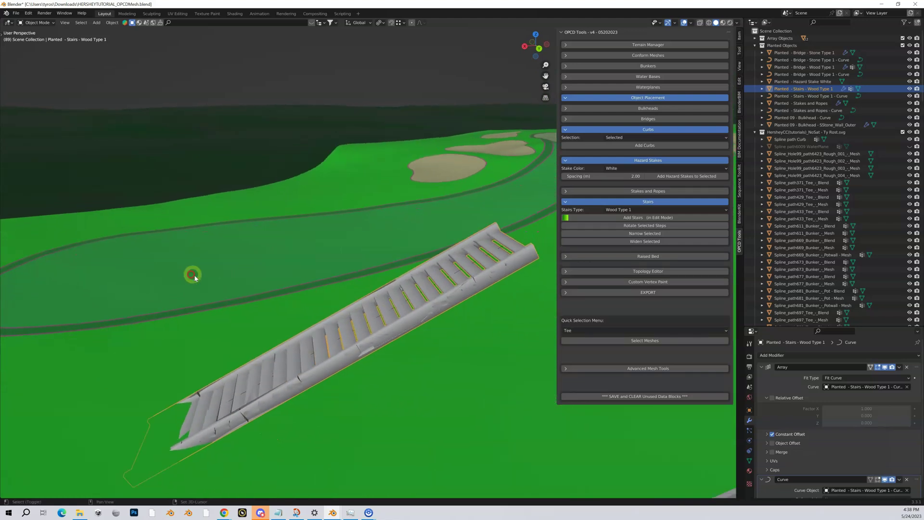
{"action": "scroll", "coordinate": [414, 346], "scroll_direction": "up", "scroll_amount": 2}
{"action": "scroll", "coordinate": [414, 347], "scroll_direction": "up", "scroll_amount": 1}
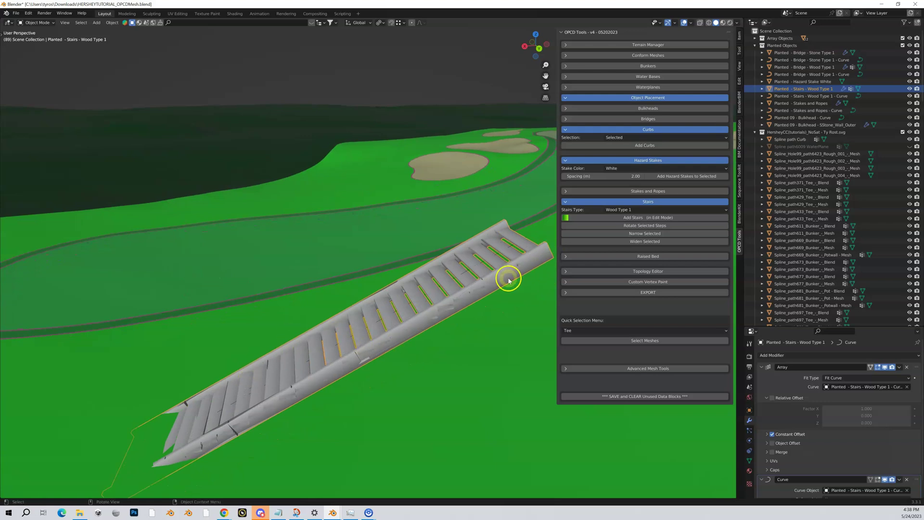
{"action": "middle_click_drag", "start_coordinate": [465, 313], "coordinate": [381, 288]}
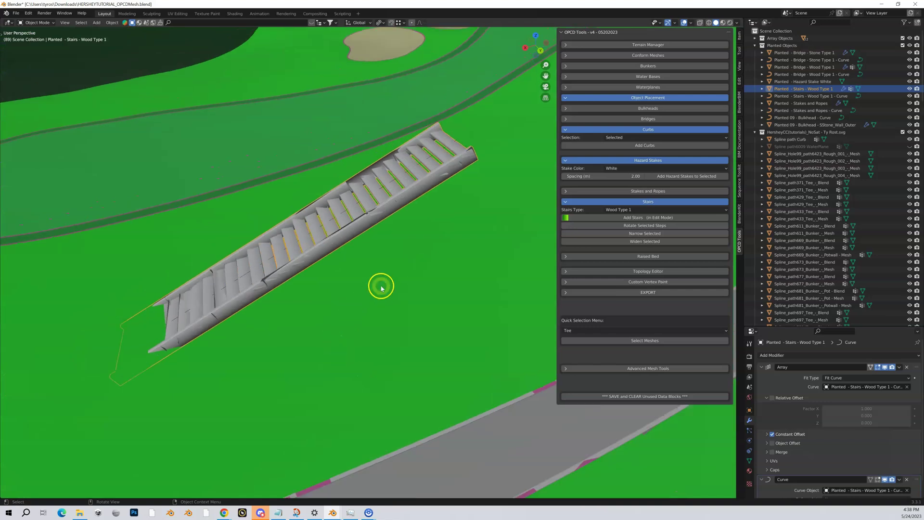
Expand the Raised Bed options and select the large notched tee mesh, Spline_path2167_Tee_-_Mesh.
{"action": "left_click", "coordinate": [565, 257]}
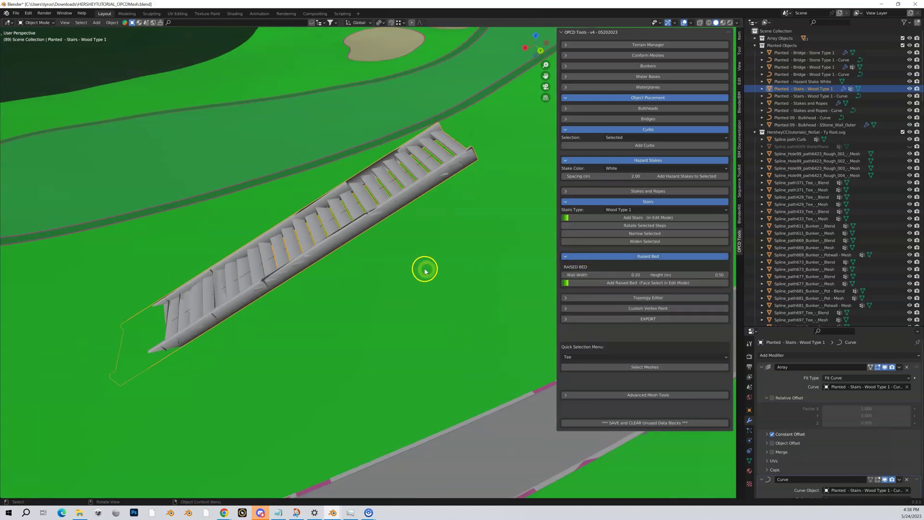
{"action": "scroll", "coordinate": [425, 271], "scroll_direction": "down", "scroll_amount": 6}
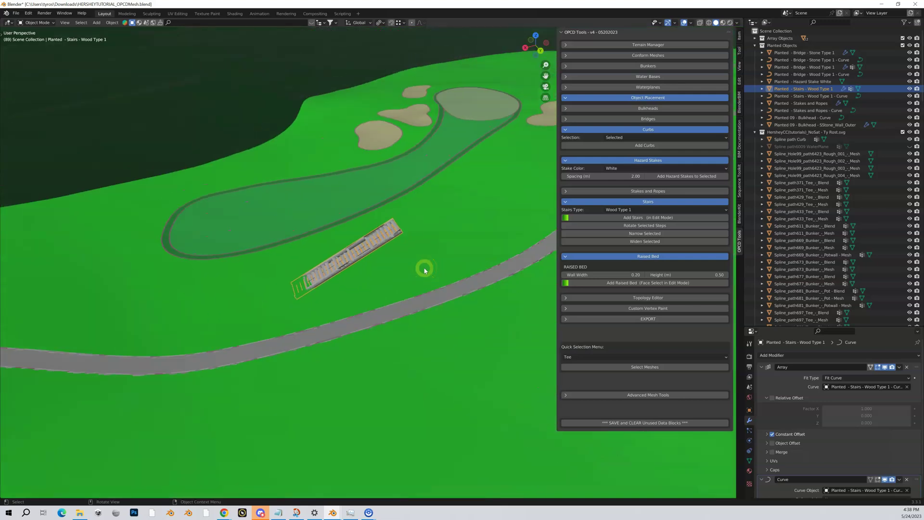
{"action": "middle_click_drag", "start_coordinate": [415, 270], "coordinate": [268, 275]}
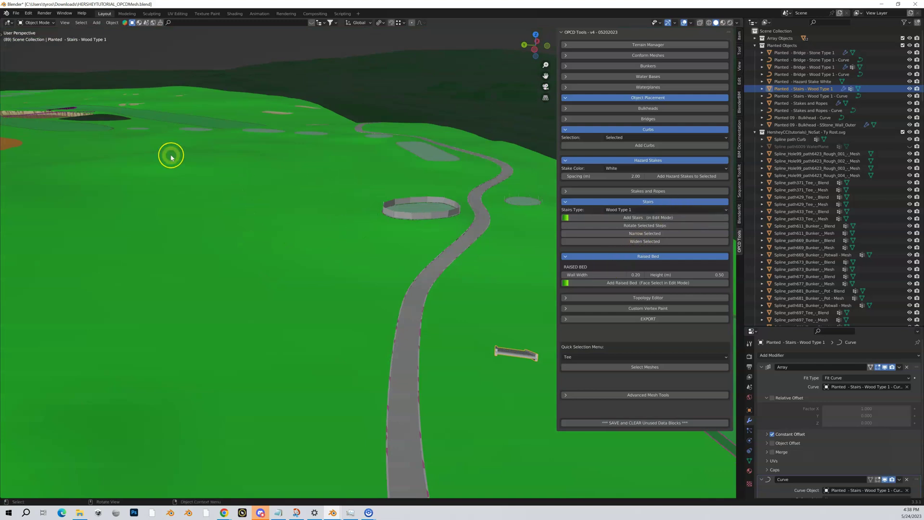
{"action": "key", "text": "shift+grave"}
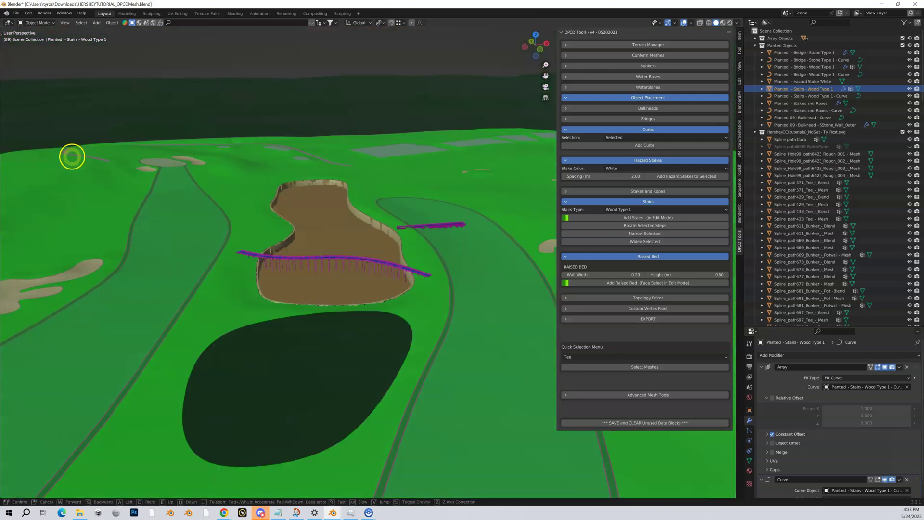
{"action": "key", "text": "w"}
{"action": "key", "text": "w"}
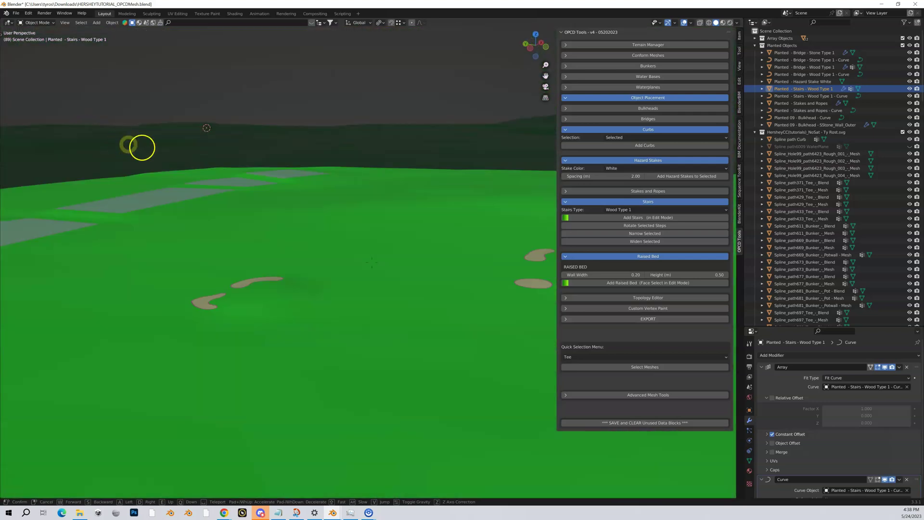
{"action": "key", "text": "w"}
{"action": "key", "text": "s"}
{"action": "key", "text": "w"}
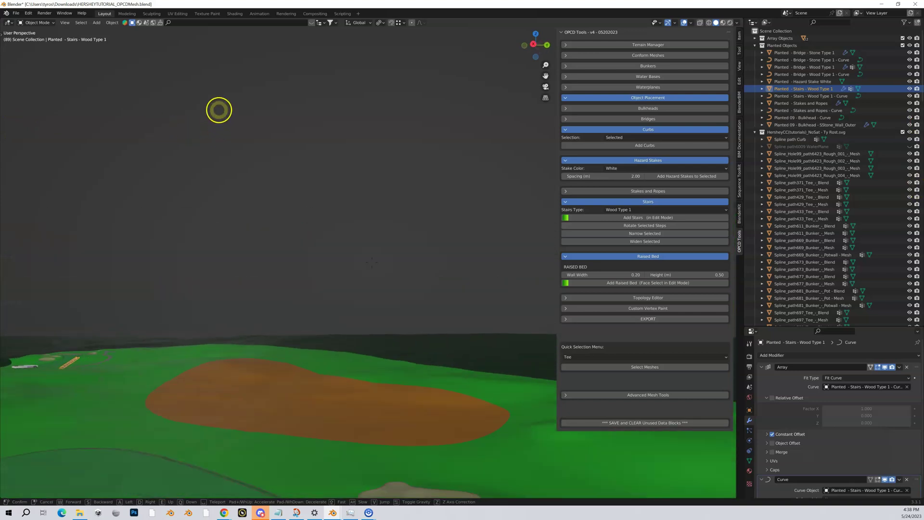
{"action": "key", "text": "w"}
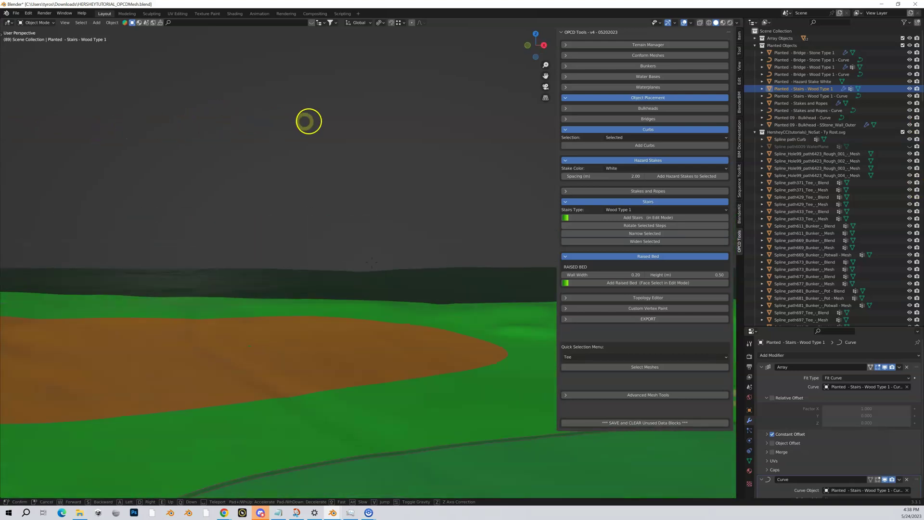
{"action": "key", "text": "w"}
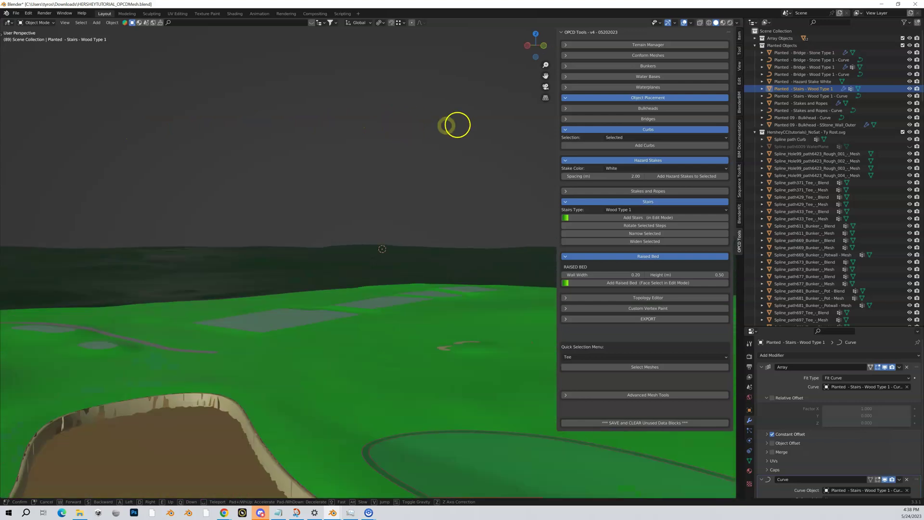
{"action": "key", "text": "w"}
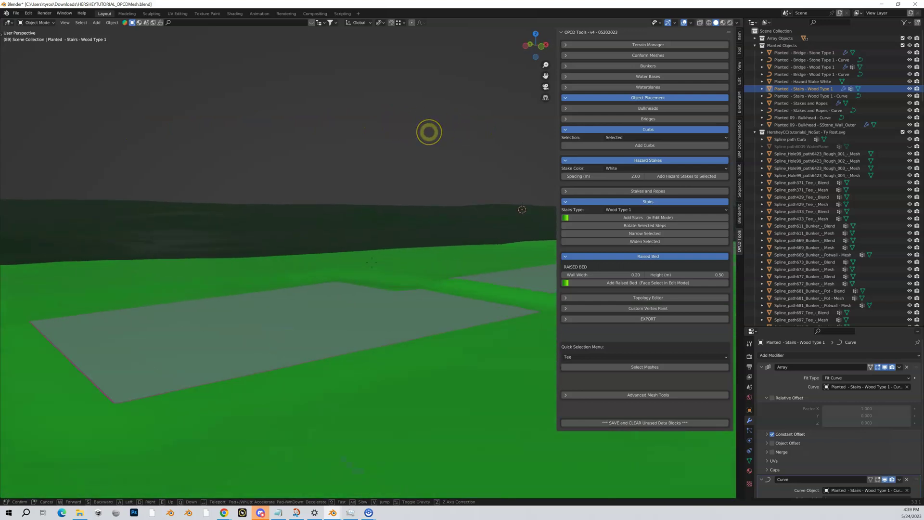
{"action": "key", "text": "w"}
{"action": "left_click", "coordinate": [404, 171]}
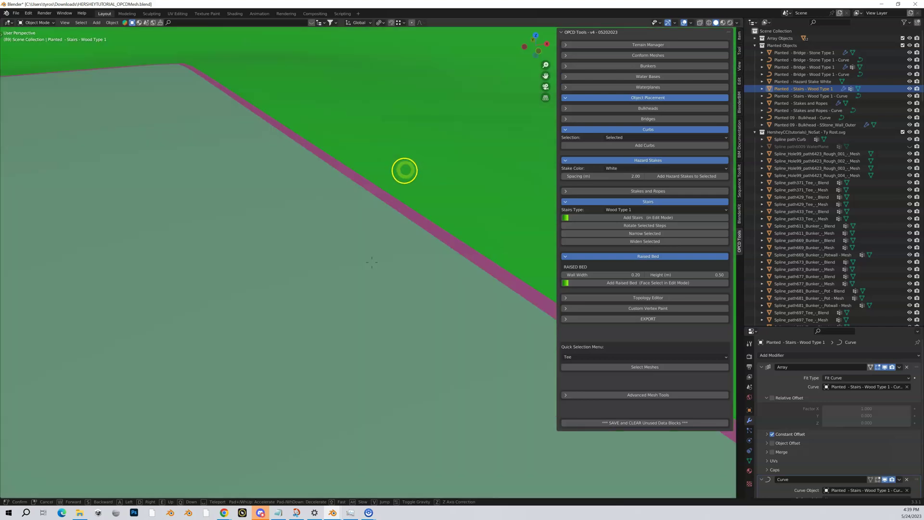
{"action": "scroll", "coordinate": [141, 194], "scroll_direction": "down", "scroll_amount": 6}
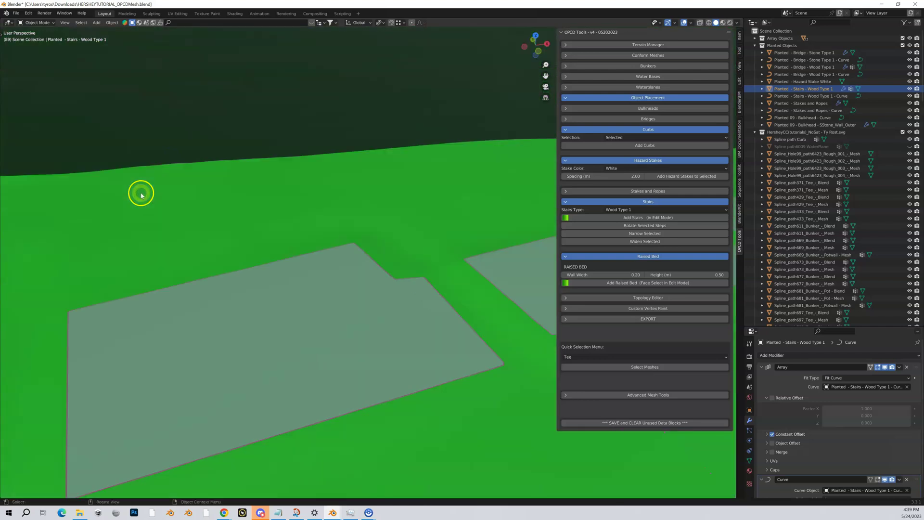
{"action": "left_click", "coordinate": [299, 332]}
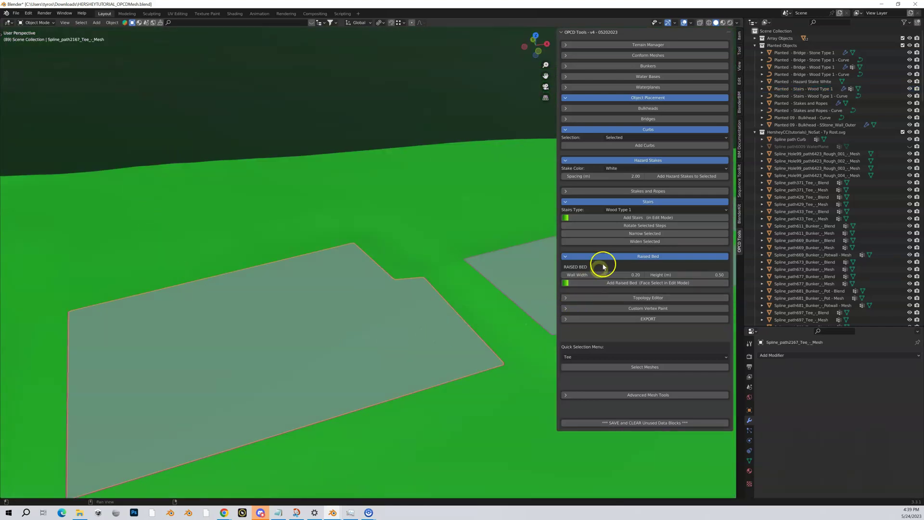
Try to add a raised bed from the selected tee mesh while in Object Mode.
{"action": "left_click", "coordinate": [595, 286]}
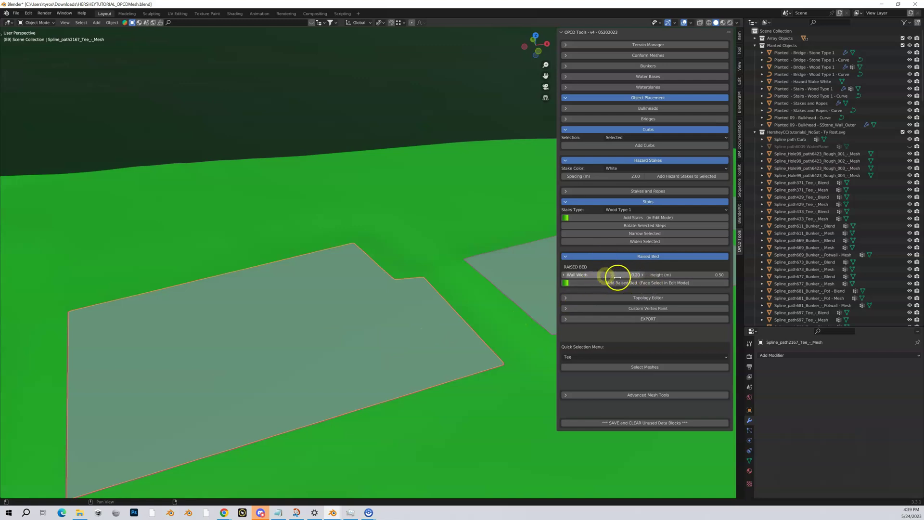
{"action": "left_click", "coordinate": [642, 284]}
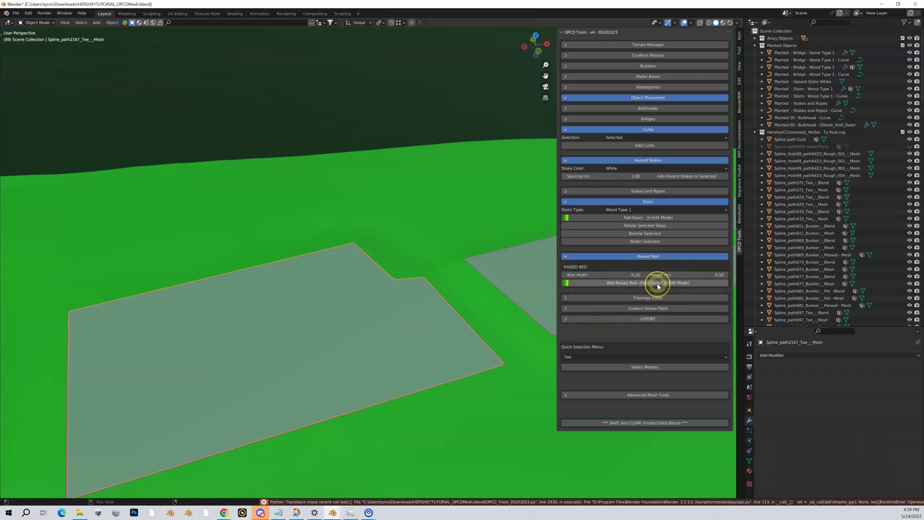
{"action": "left_click", "coordinate": [245, 352]}
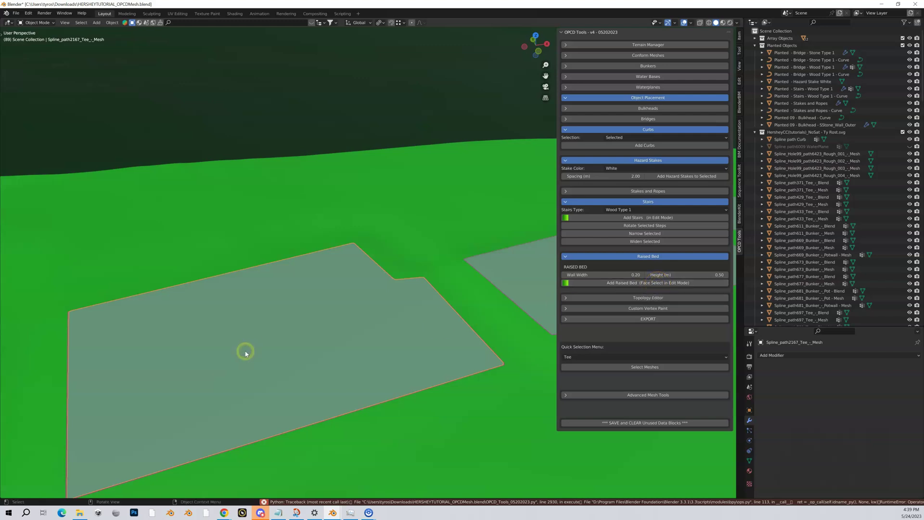
Enter Edit Mode on the tee mesh, switch to face selection, and pick a single face near its middle.
{"action": "key", "text": "Tab"}
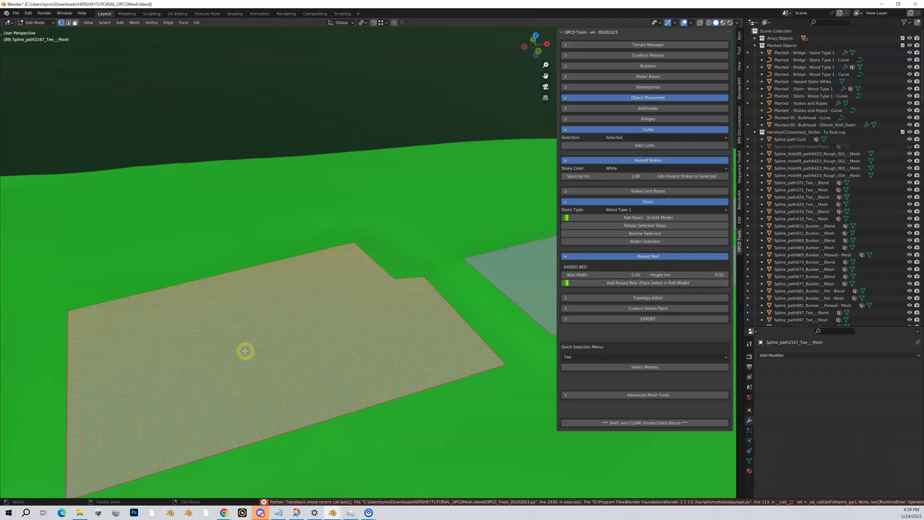
{"action": "right_click", "coordinate": [319, 356]}
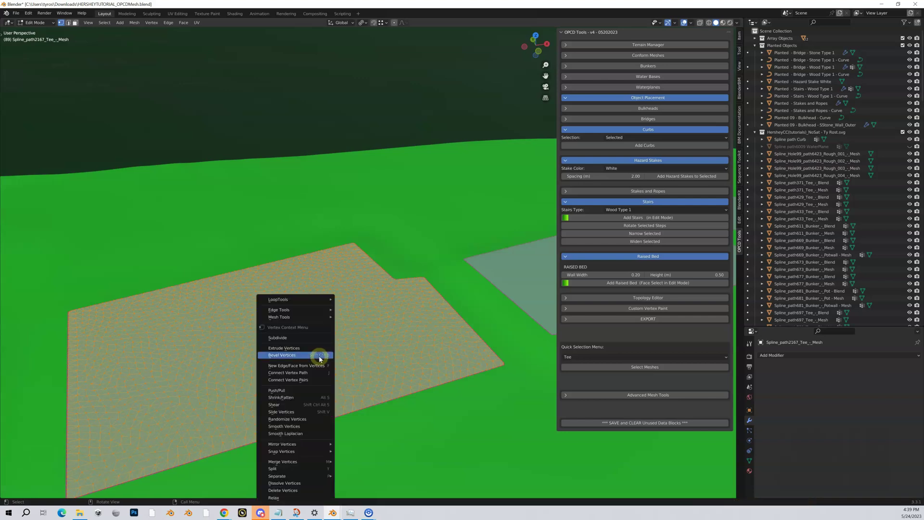
{"action": "left_click", "coordinate": [105, 23]}
{"action": "left_click", "coordinate": [76, 22]}
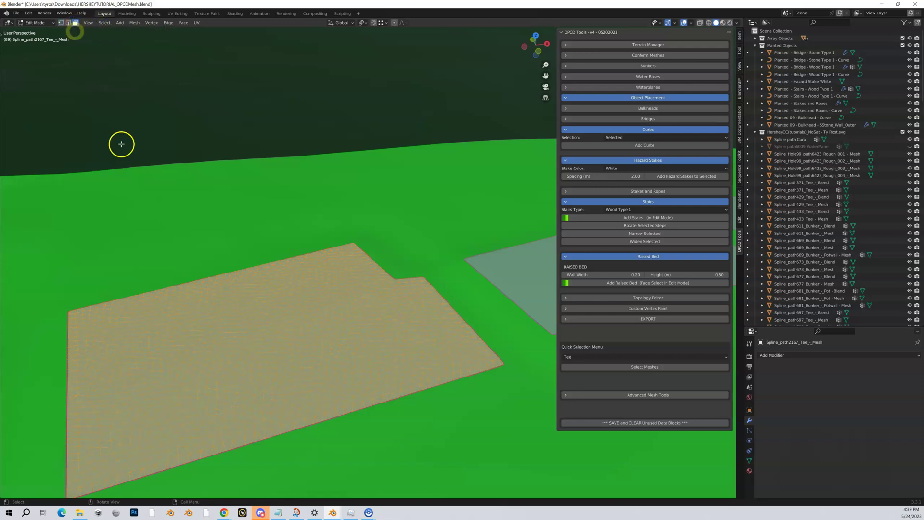
{"action": "left_click", "coordinate": [305, 333]}
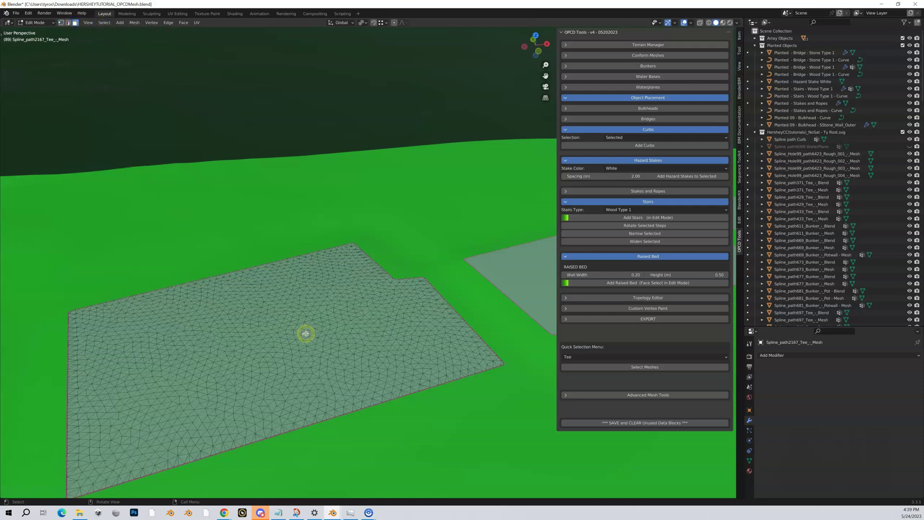
Box-select several rectangular patches of faces in the middle of the tee mesh.
{"action": "left_click_drag", "start_coordinate": [305, 333], "coordinate": [274, 318]}
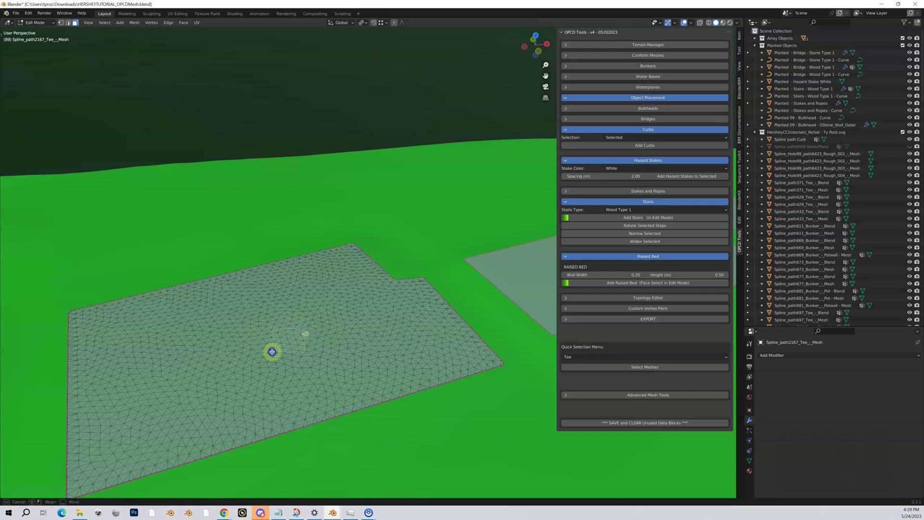
{"action": "left_click_drag", "start_coordinate": [273, 352], "coordinate": [281, 353]}
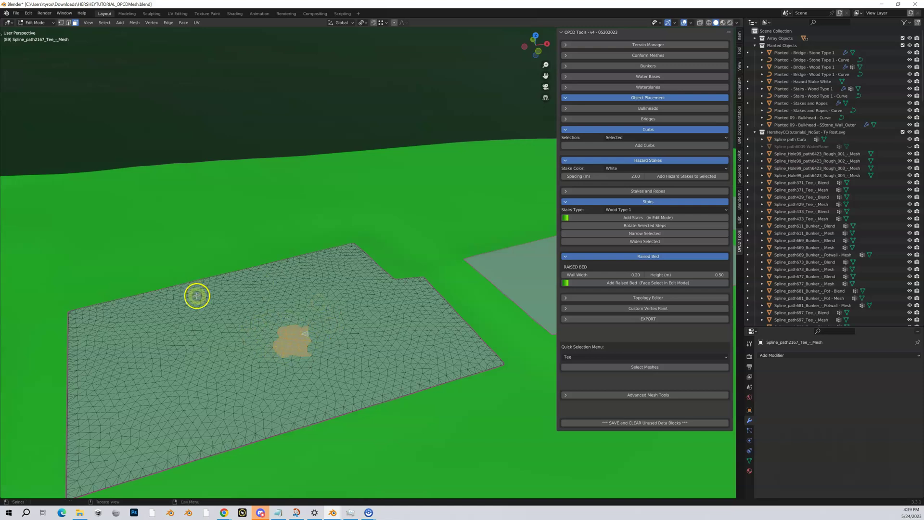
{"action": "left_click_drag", "start_coordinate": [211, 316], "coordinate": [371, 374]}
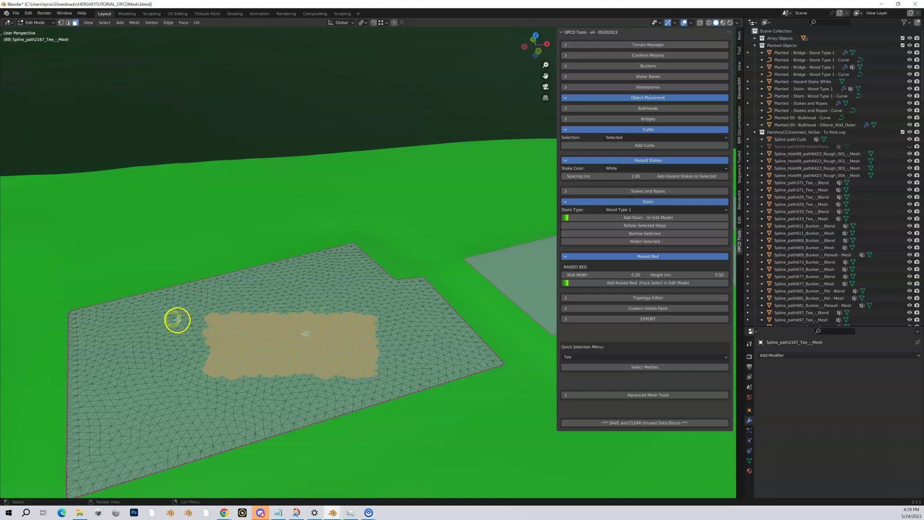
{"action": "left_click_drag", "start_coordinate": [161, 315], "coordinate": [275, 363]}
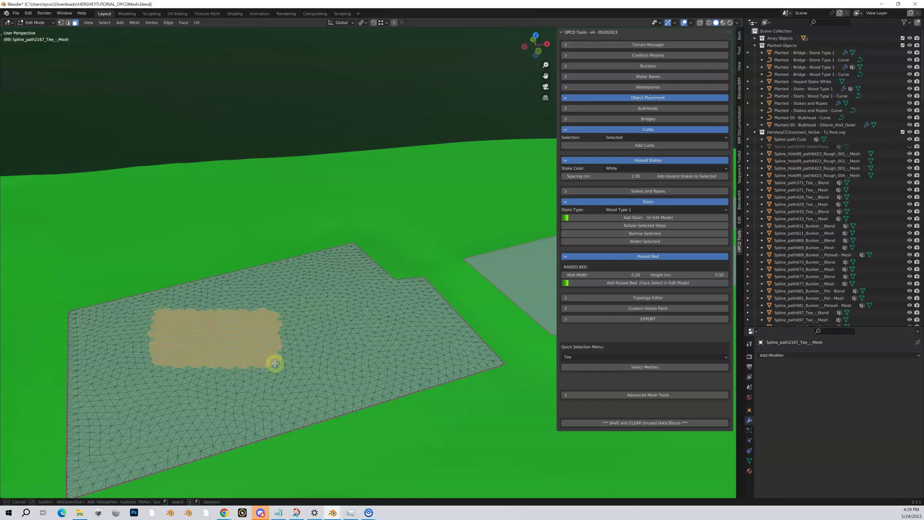
{"action": "mouse_move", "coordinate": [334, 347]}
{"action": "left_mouse_down"}
{"action": "mouse_move", "coordinate": [305, 365]}
{"action": "mouse_move", "coordinate": [309, 344]}
{"action": "mouse_move", "coordinate": [330, 348]}
{"action": "left_mouse_up"}
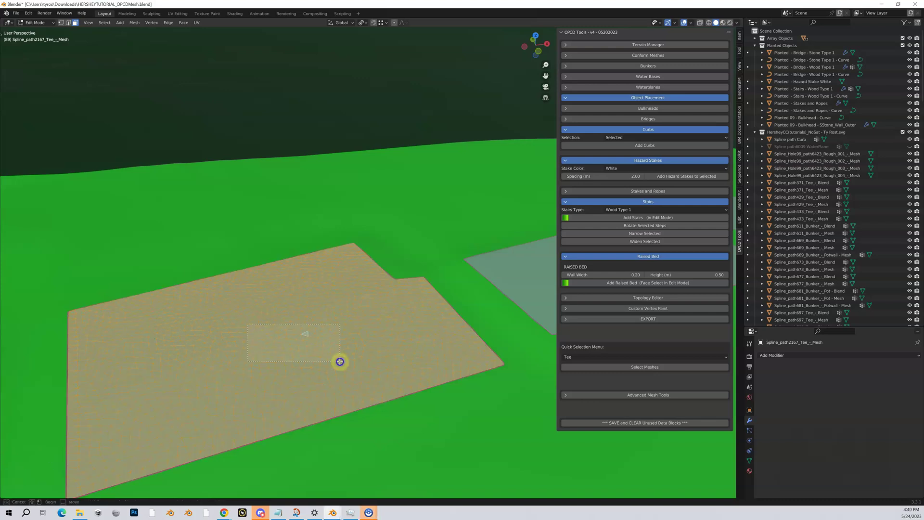
{"action": "left_click_drag", "start_coordinate": [249, 327], "coordinate": [340, 362]}
{"action": "left_click_drag", "start_coordinate": [216, 319], "coordinate": [373, 366]}
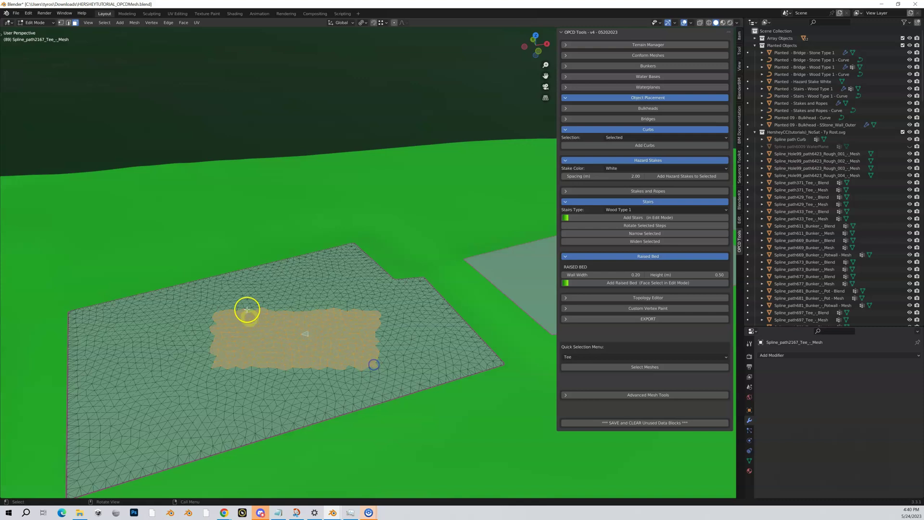
Circle-select a free-form area of faces across the middle of the tee mesh.
{"action": "left_click_drag", "start_coordinate": [247, 310], "coordinate": [371, 324]}
{"action": "left_click_drag", "start_coordinate": [302, 281], "coordinate": [384, 311]}
{"action": "left_click_drag", "start_coordinate": [185, 323], "coordinate": [303, 368]}
{"action": "mouse_move", "coordinate": [251, 298]}
{"action": "left_mouse_down"}
{"action": "mouse_move", "coordinate": [332, 321]}
{"action": "mouse_move", "coordinate": [201, 359]}
{"action": "mouse_move", "coordinate": [149, 356]}
{"action": "mouse_move", "coordinate": [345, 361]}
{"action": "mouse_move", "coordinate": [269, 324]}
{"action": "mouse_move", "coordinate": [396, 367]}
{"action": "mouse_move", "coordinate": [237, 314]}
{"action": "mouse_move", "coordinate": [224, 346]}
{"action": "left_mouse_up"}
{"action": "key", "text": "c"}
{"action": "right_click", "coordinate": [252, 337]}
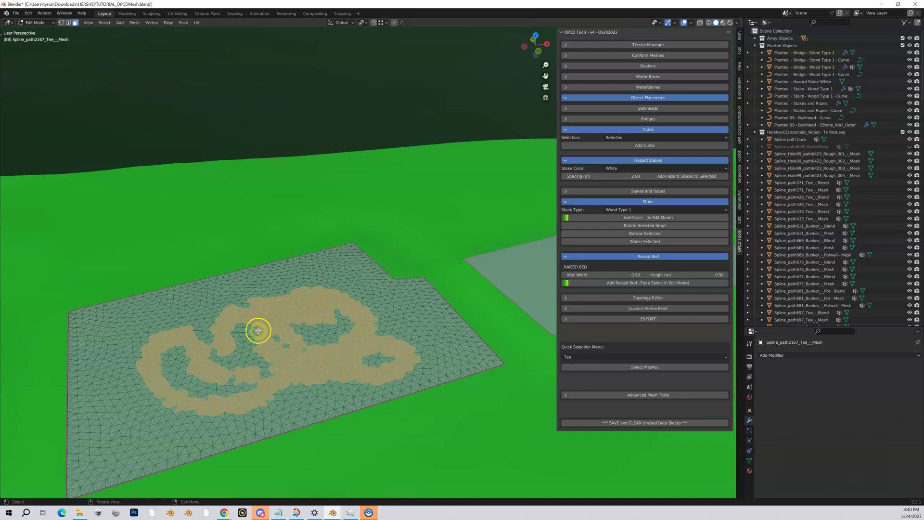
Add a raised bed from all faces of the tee mesh with 0.20 wall width and 0.50 m height, and select the resulting planter.
{"action": "key", "text": "a"}
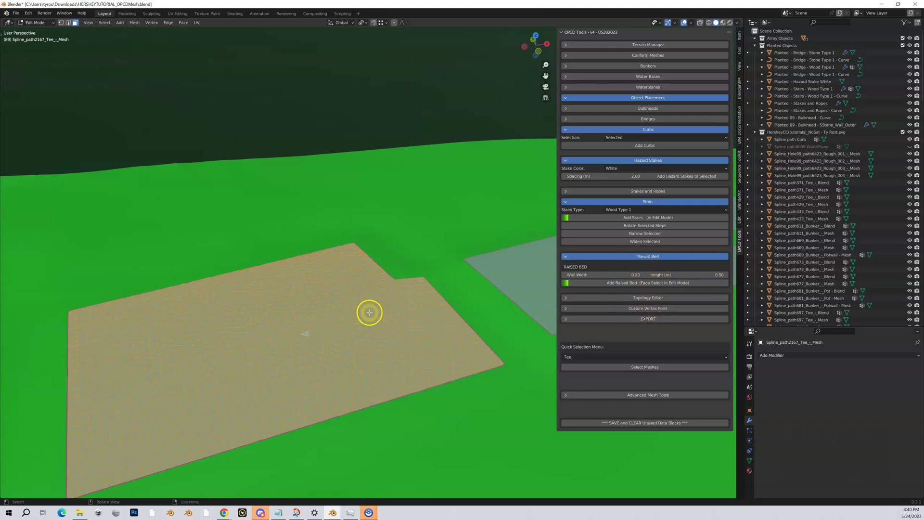
{"action": "left_click", "coordinate": [638, 286]}
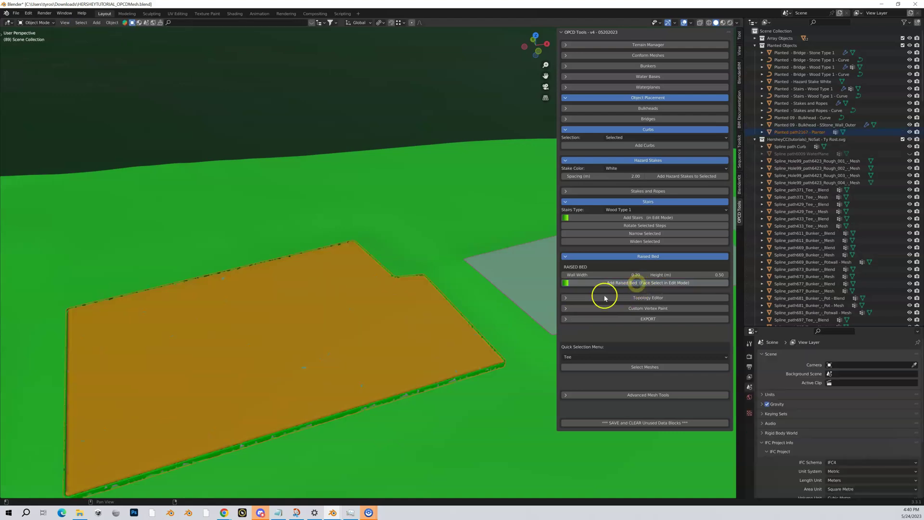
{"action": "scroll", "coordinate": [396, 348], "scroll_direction": "up", "scroll_amount": 3}
{"action": "middle_click_drag", "start_coordinate": [396, 368], "coordinate": [367, 347]}
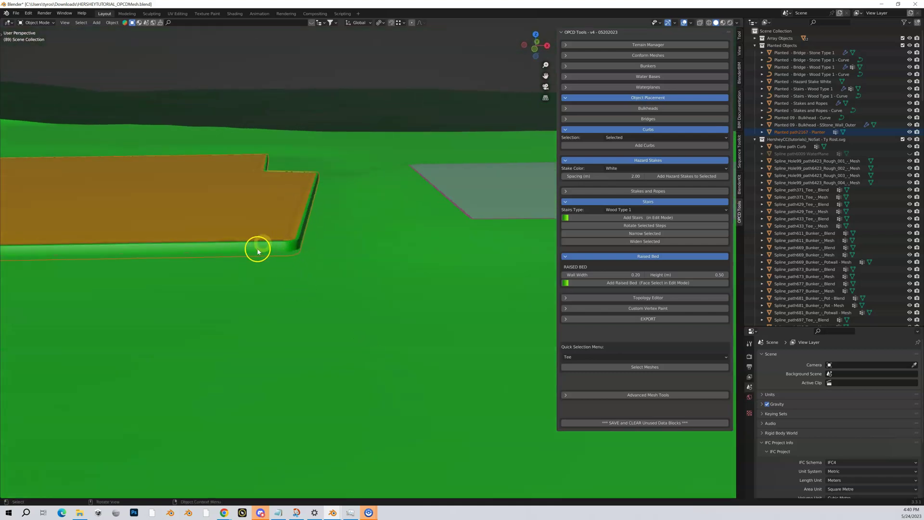
{"action": "middle_click_drag", "start_coordinate": [258, 251], "coordinate": [310, 280]}
{"action": "left_click", "coordinate": [309, 280]}
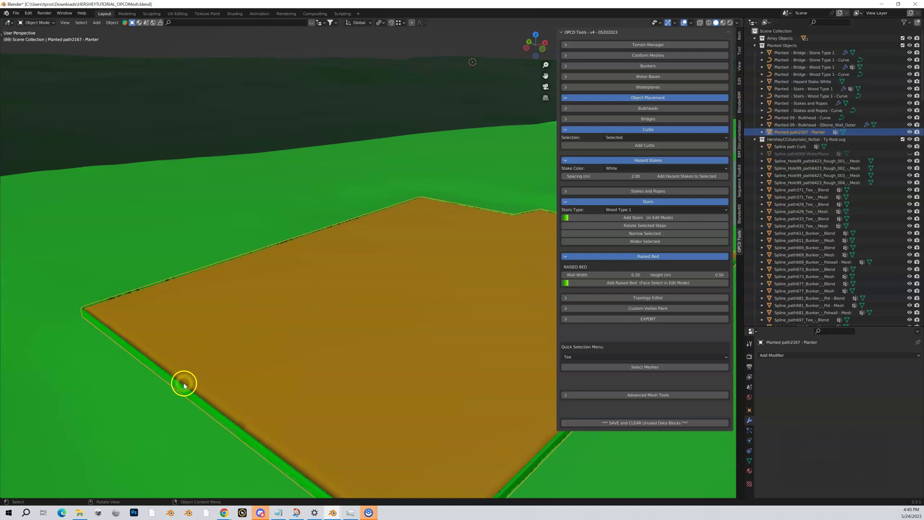
Examine the raised bed's wall height, edges and corners against the surrounding terrain from several sides.
{"action": "scroll", "coordinate": [292, 370], "scroll_direction": "down", "scroll_amount": 4}
{"action": "middle_click_drag", "start_coordinate": [299, 380], "coordinate": [274, 388]}
{"action": "scroll", "coordinate": [302, 361], "scroll_direction": "up", "scroll_amount": 6}
{"action": "scroll", "coordinate": [303, 362], "scroll_direction": "down", "scroll_amount": 2}
{"action": "middle_click_drag", "start_coordinate": [303, 361], "coordinate": [269, 367]}
{"action": "scroll", "coordinate": [259, 295], "scroll_direction": "down", "scroll_amount": 2}
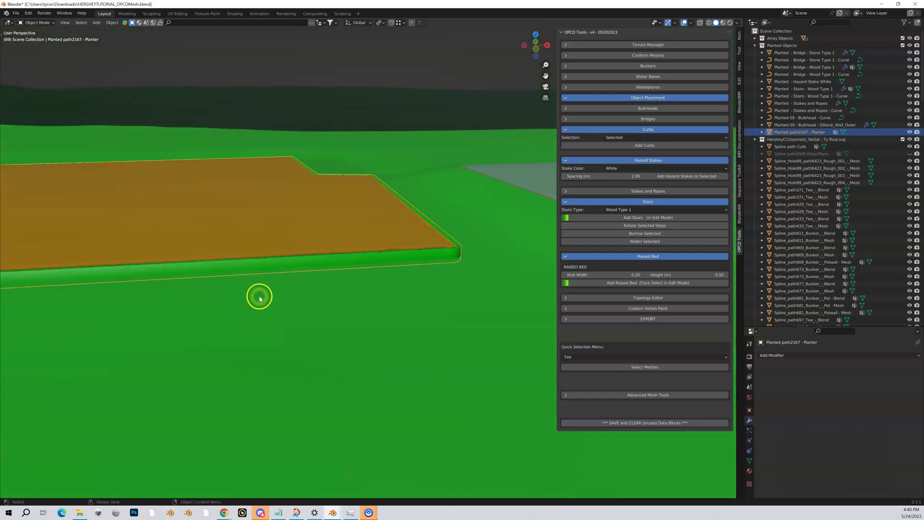
{"action": "mouse_move", "coordinate": [258, 295]}
{"action": "middle_mouse_down"}
{"action": "mouse_move", "coordinate": [240, 288]}
{"action": "mouse_move", "coordinate": [256, 292]}
{"action": "middle_mouse_up"}
{"action": "scroll", "coordinate": [243, 290], "scroll_direction": "up", "scroll_amount": 3}
{"action": "scroll", "coordinate": [246, 291], "scroll_direction": "down", "scroll_amount": 4}
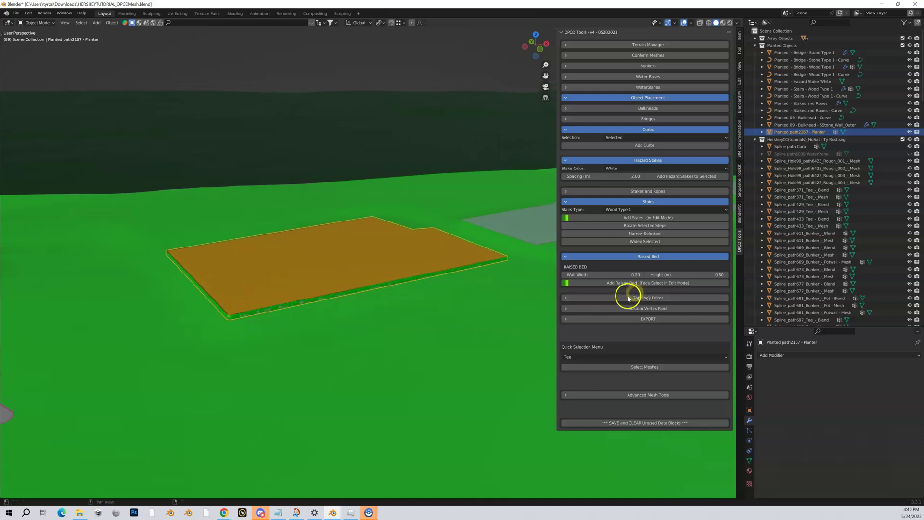